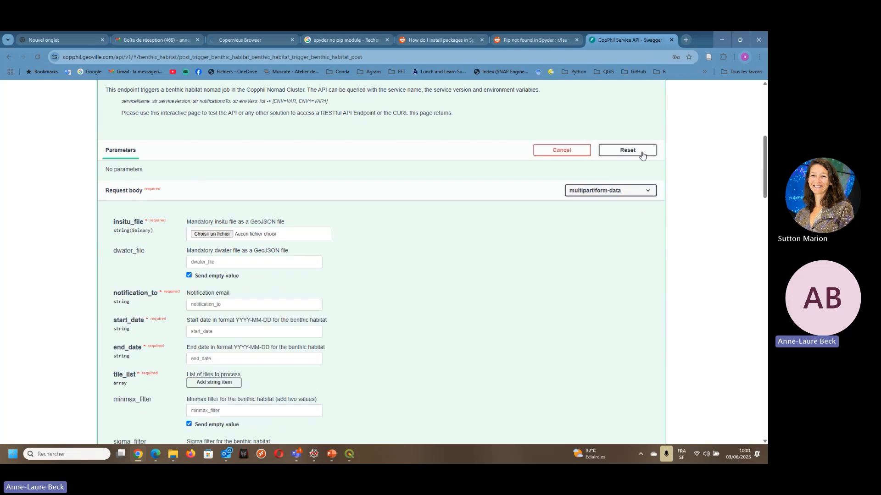
- Attach Boracay_20m_filtered_2600_improved_Insitu.geojson as the insitu_file of the benthic habitat request
{"action": "left_click", "coordinate": [215, 237]}
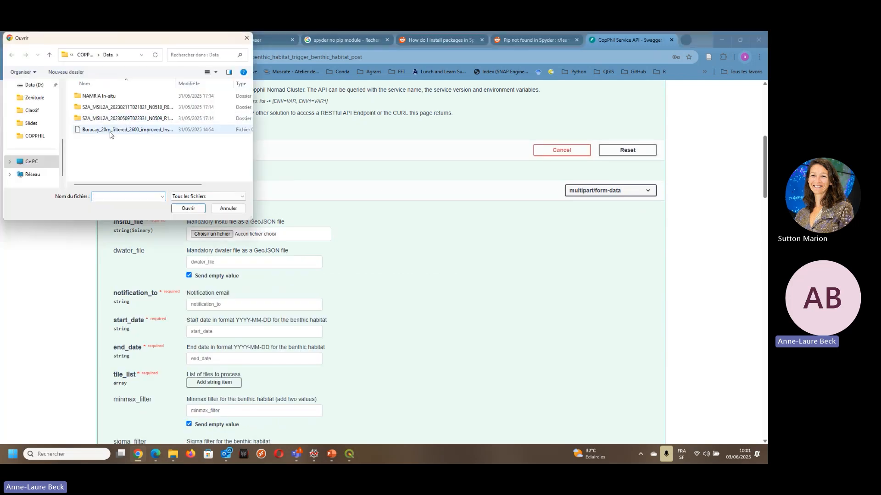
{"action": "left_click", "coordinate": [110, 131]}
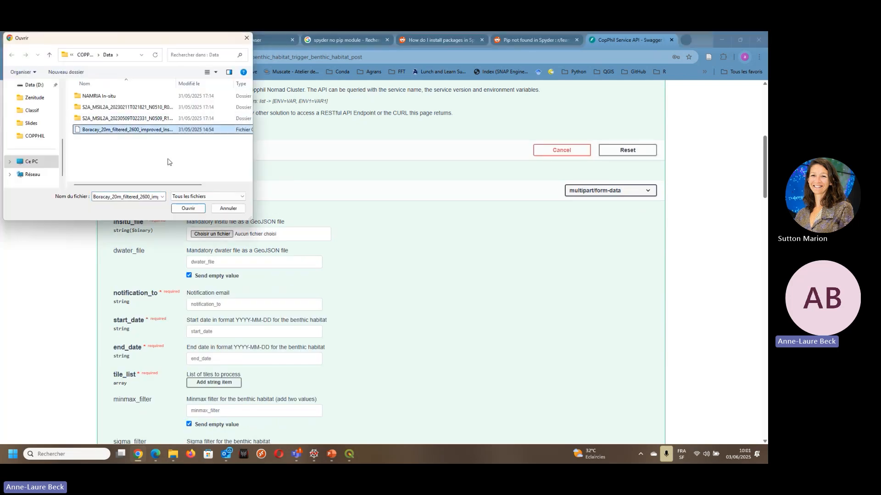
{"action": "left_click", "coordinate": [186, 208]}
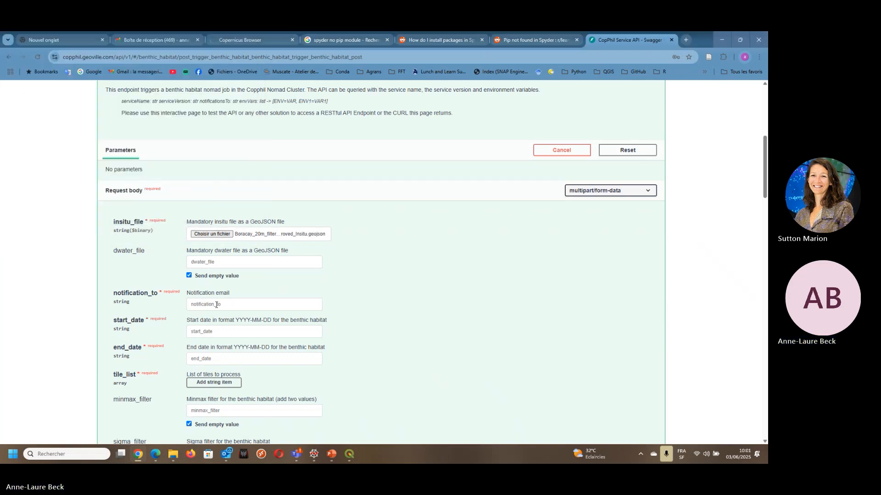
- Fill in the notification_to field with the notification e-mail address
{"action": "left_click", "coordinate": [217, 306]}
{"action": "type", "text": "test"}
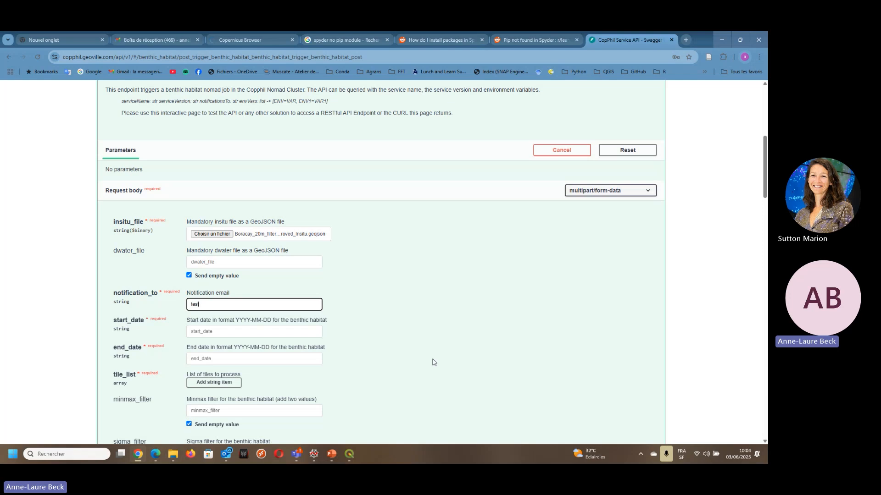
{"action": "scroll", "coordinate": [432, 362], "scroll_direction": "up", "scroll_amount": 6}
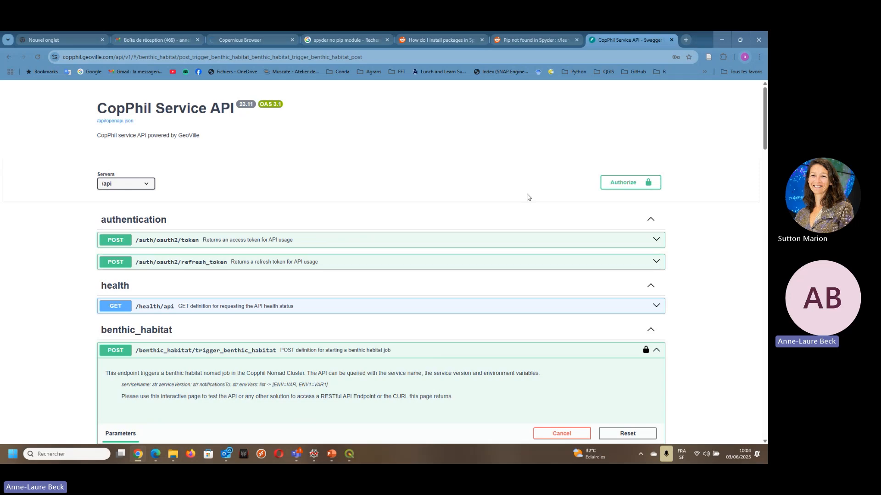
{"action": "scroll", "coordinate": [527, 197], "scroll_direction": "down", "scroll_amount": 5}
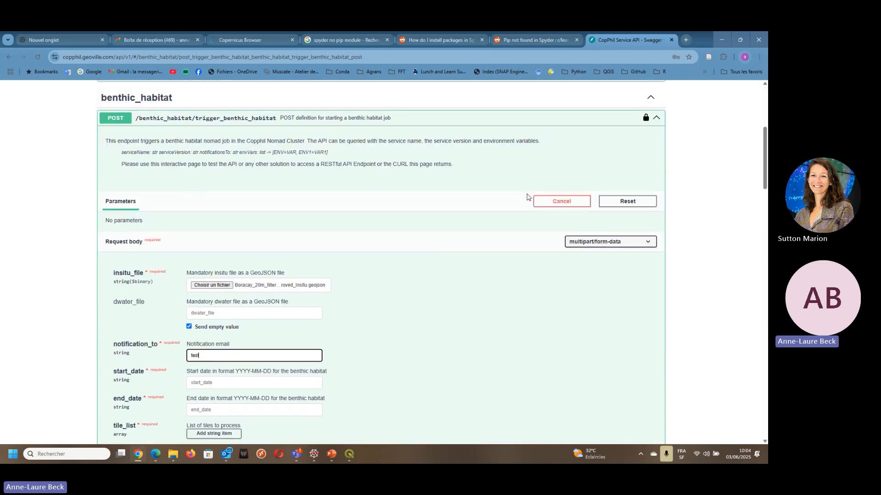
{"action": "scroll", "coordinate": [526, 198], "scroll_direction": "down", "scroll_amount": 1}
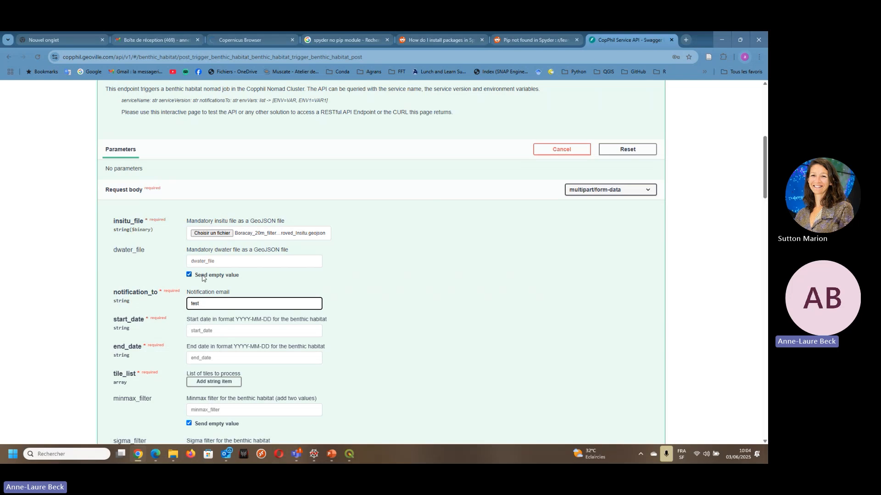
{"action": "scroll", "coordinate": [202, 277], "scroll_direction": "down", "scroll_amount": 2}
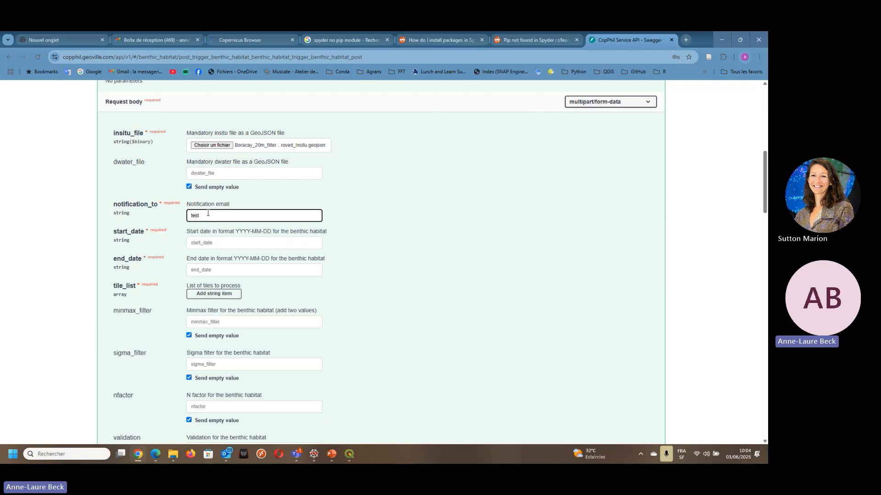
- Set the start date to 2023-09-25 and the end date to 2023-09-27 for the benthic habitat job
{"action": "left_click", "coordinate": [211, 240]}
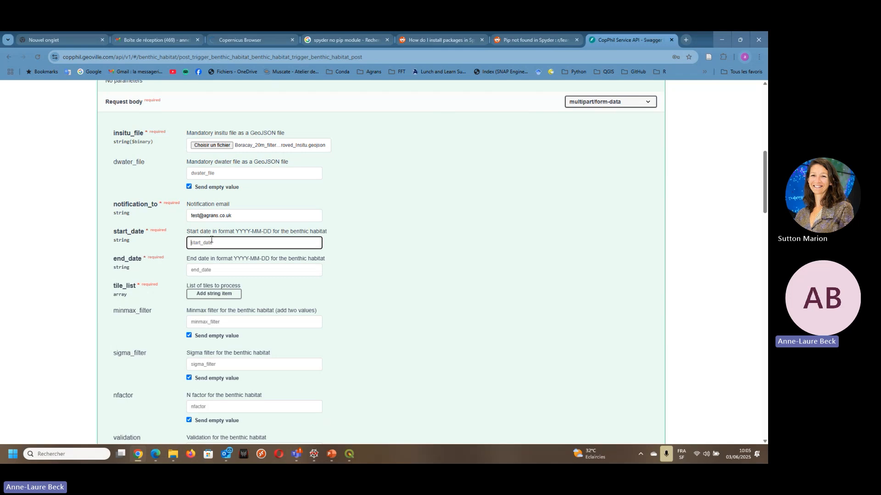
{"action": "type", "text": "2023-09-25"}
{"action": "left_click", "coordinate": [212, 269]}
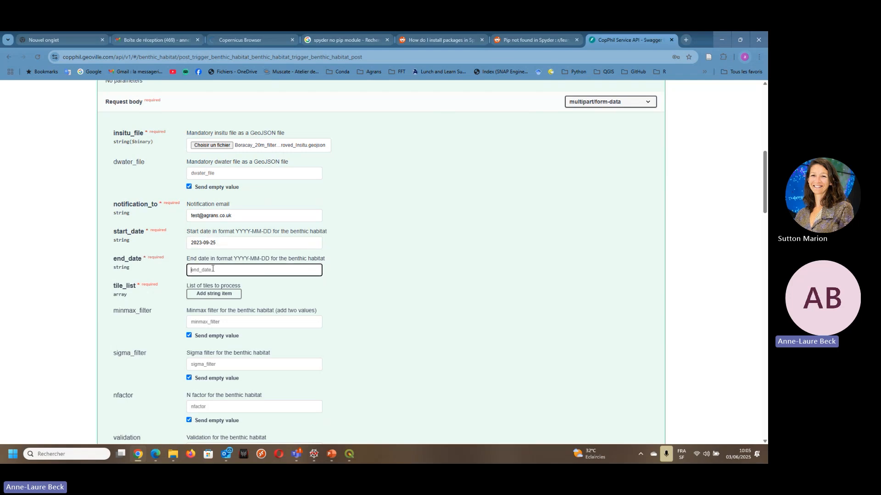
{"action": "type", "text": "2023-09-26"}
- Add T51PUP as the only entry in the list of tiles to process
{"action": "left_click", "coordinate": [212, 293]}
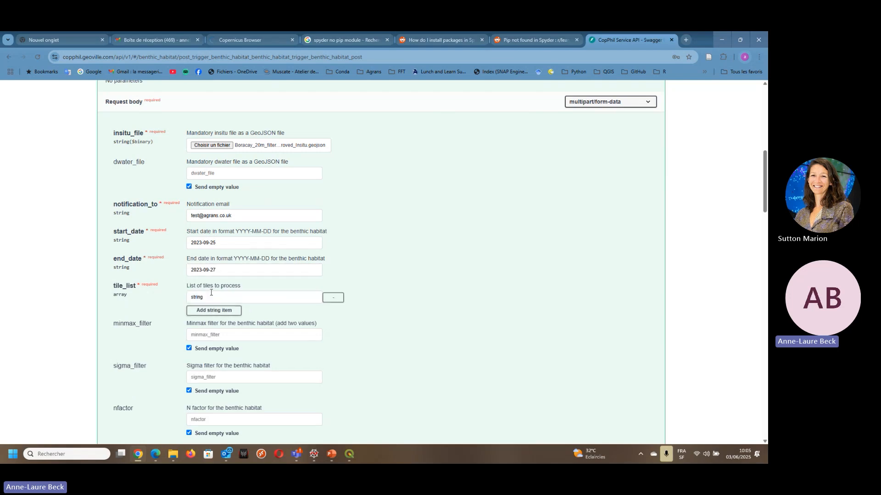
{"action": "left_click_drag", "start_coordinate": [207, 298], "coordinate": [183, 299]}
{"action": "key", "text": "Caps_Lock"}
{"action": "type", "text": "T"}
{"action": "key", "text": "Caps_Lock"}
{"action": "key", "text": "Caps_Lock"}
{"action": "type", "text": "PUP"}
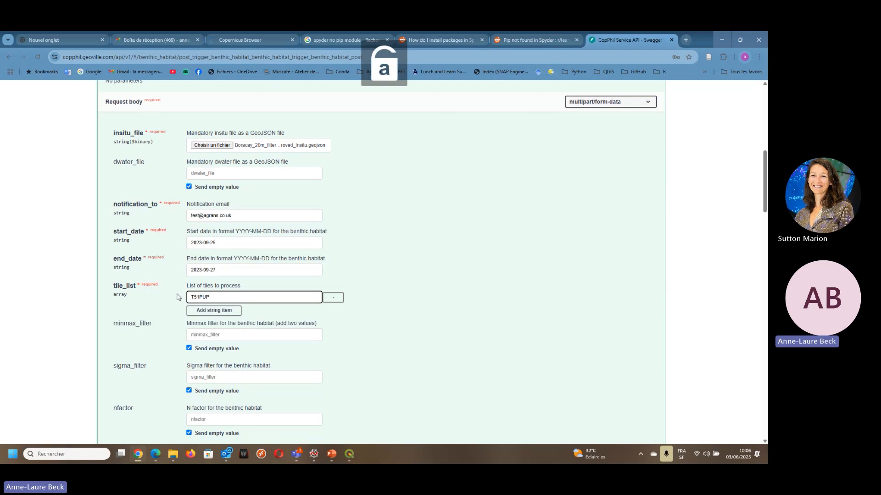
{"action": "left_click", "coordinate": [208, 313]}
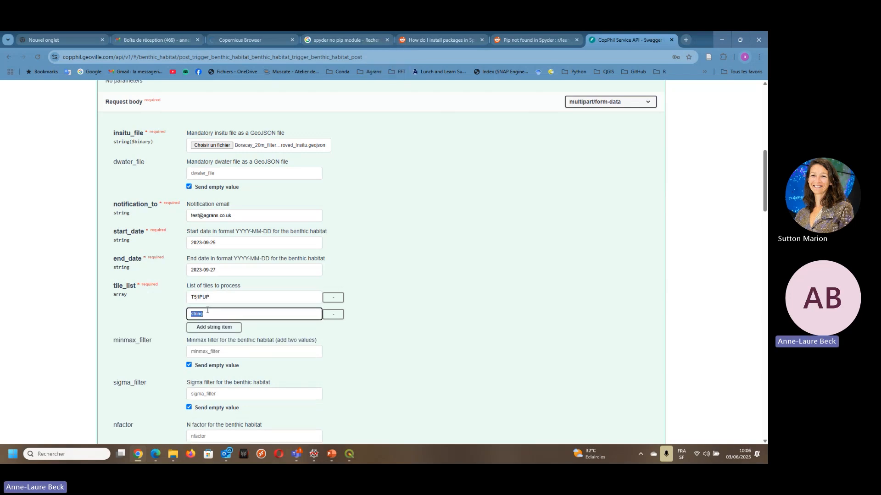
{"action": "left_click", "coordinate": [337, 315]}
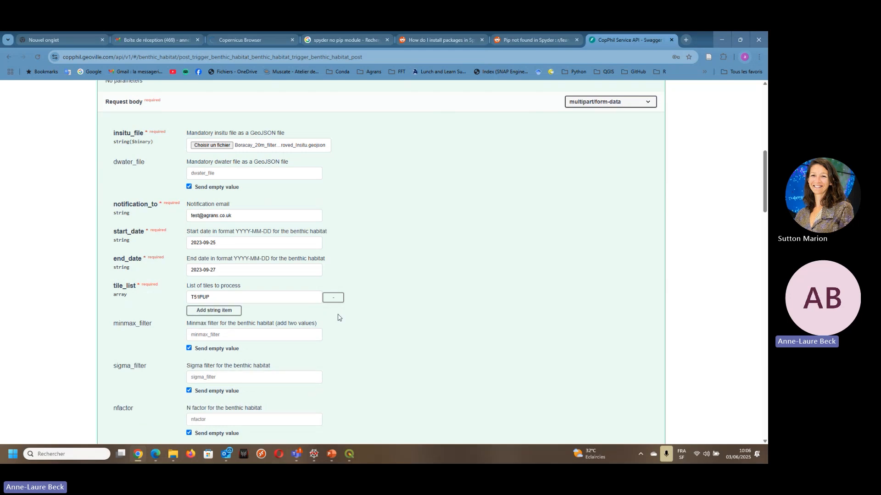
- Set minmax_filter to 1,20, sigma_filter to 3 and nfactor to 10000
{"action": "left_click", "coordinate": [202, 337]}
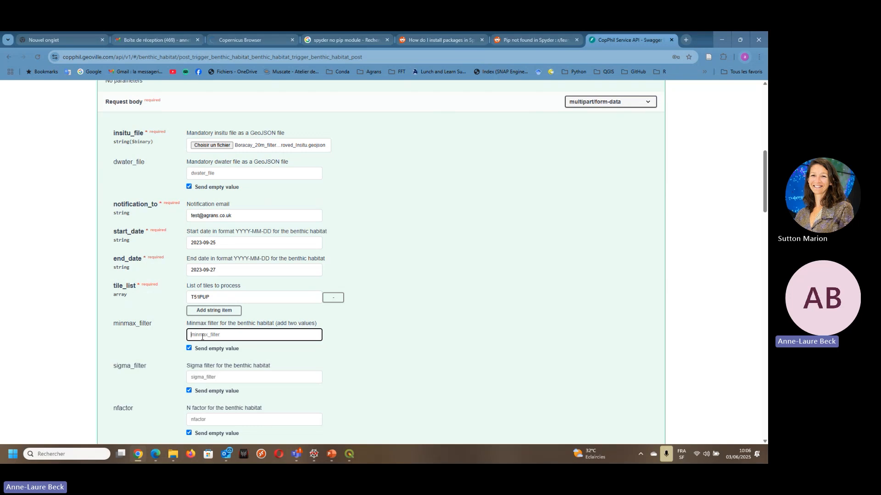
{"action": "type", "text": "1,20"}
{"action": "left_click", "coordinate": [200, 376]}
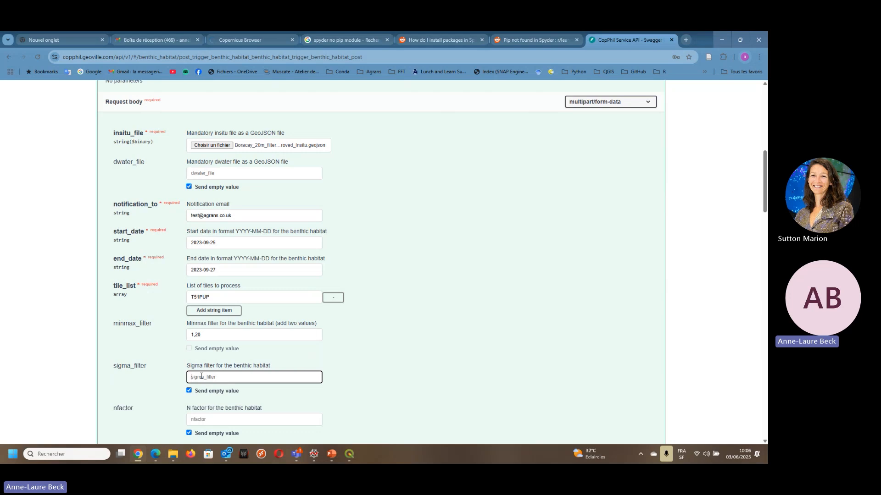
{"action": "type", "text": "3"}
{"action": "scroll", "coordinate": [200, 376], "scroll_direction": "down", "scroll_amount": 2}
{"action": "left_click", "coordinate": [205, 347]}
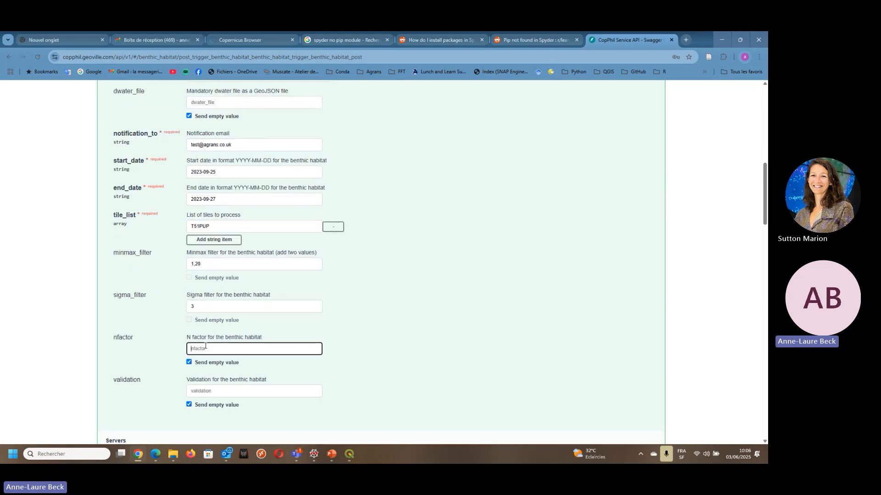
{"action": "type", "text": "10000"}
- Execute the benthic habitat request with validation left empty and check the server response
{"action": "scroll", "coordinate": [362, 401], "scroll_direction": "down", "scroll_amount": 3}
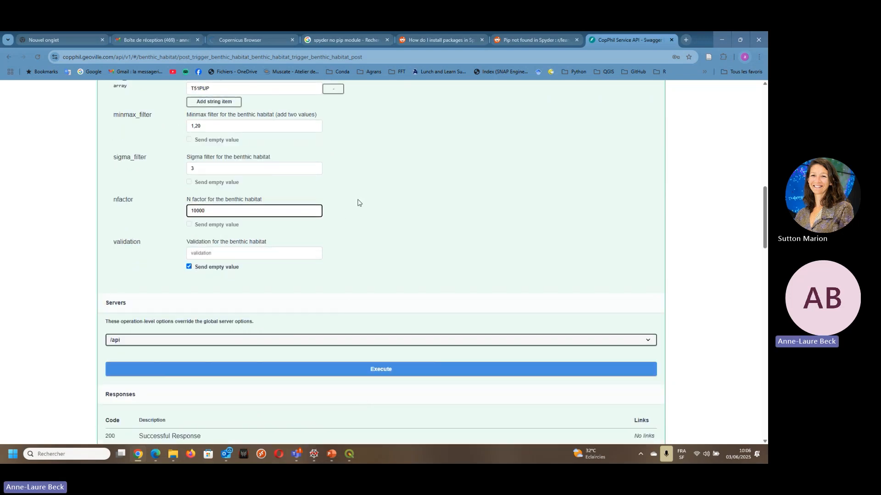
{"action": "scroll", "coordinate": [358, 203], "scroll_direction": "up", "scroll_amount": 5}
{"action": "scroll", "coordinate": [358, 202], "scroll_direction": "down", "scroll_amount": 5}
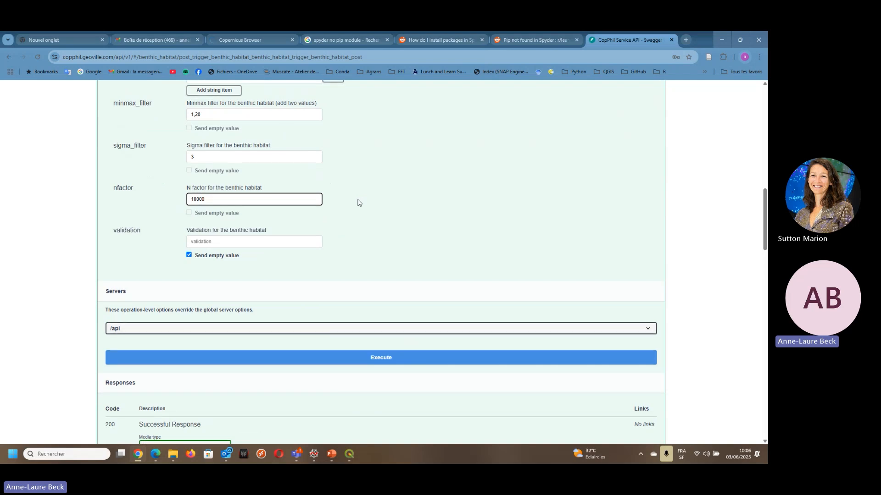
{"action": "scroll", "coordinate": [358, 203], "scroll_direction": "down", "scroll_amount": 1}
{"action": "left_click", "coordinate": [366, 315]}
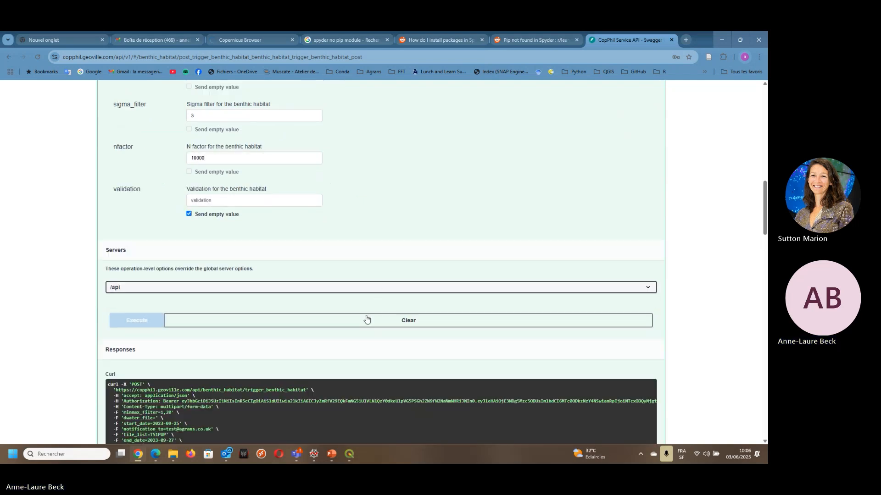
{"action": "scroll", "coordinate": [366, 319], "scroll_direction": "down", "scroll_amount": 2}
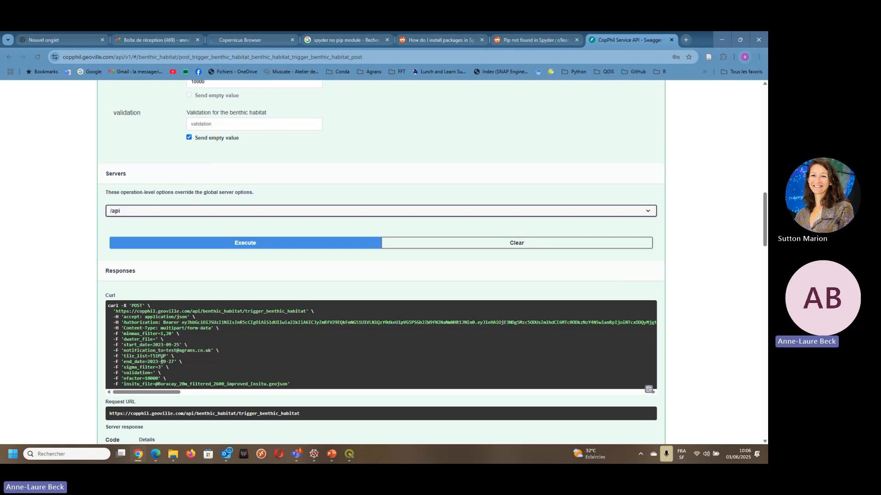
{"action": "scroll", "coordinate": [162, 361], "scroll_direction": "down", "scroll_amount": 3}
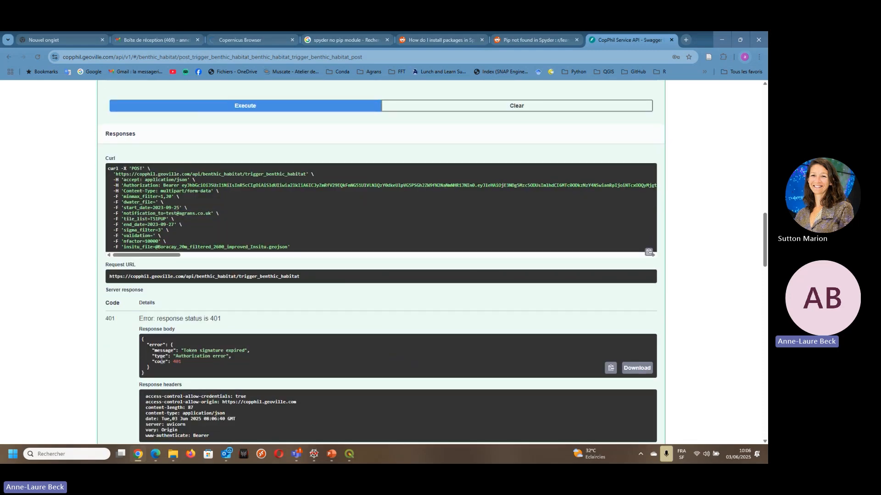
{"action": "scroll", "coordinate": [161, 363], "scroll_direction": "up", "scroll_amount": 10}
{"action": "scroll", "coordinate": [161, 364], "scroll_direction": "up", "scroll_amount": 2}
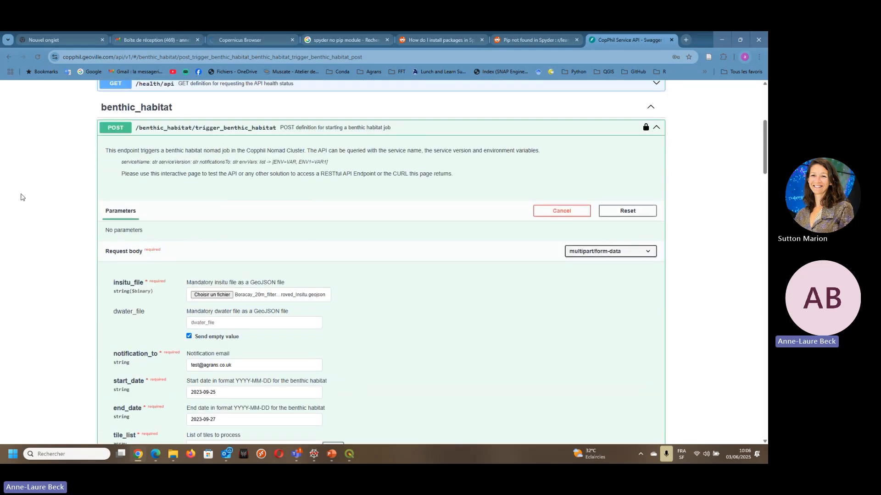
- Reload the API page and authorize again with the saved account credentials
{"action": "left_click", "coordinate": [38, 57]}
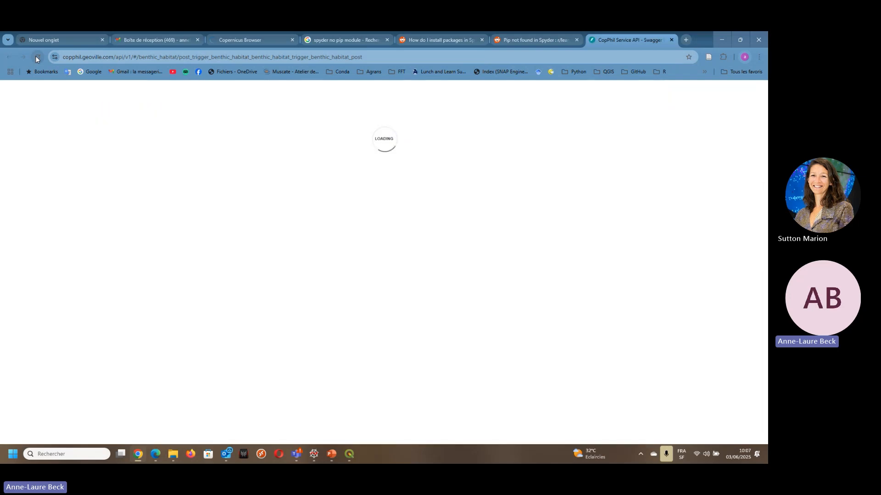
{"action": "scroll", "coordinate": [605, 137], "scroll_direction": "up", "scroll_amount": 5}
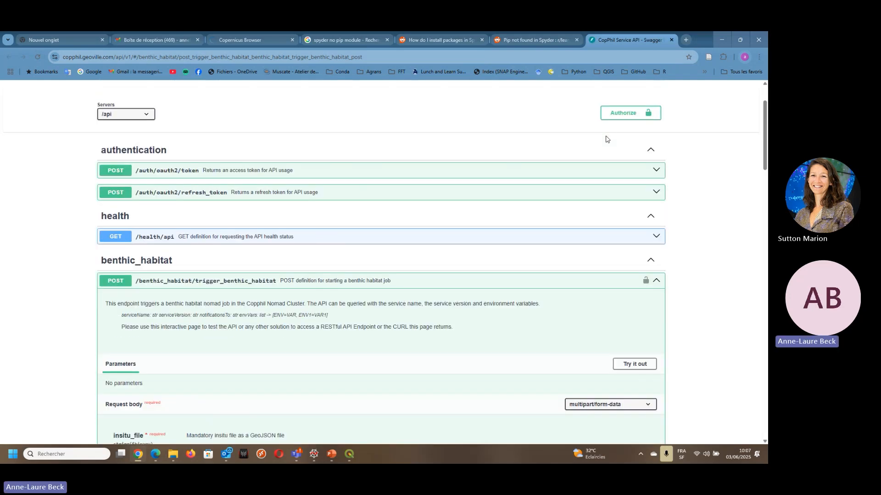
{"action": "left_click", "coordinate": [623, 182]}
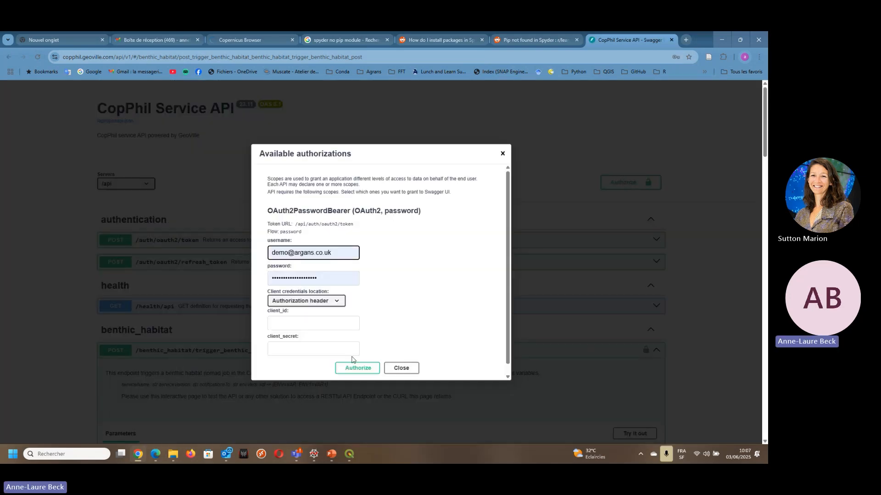
{"action": "left_click", "coordinate": [370, 371]}
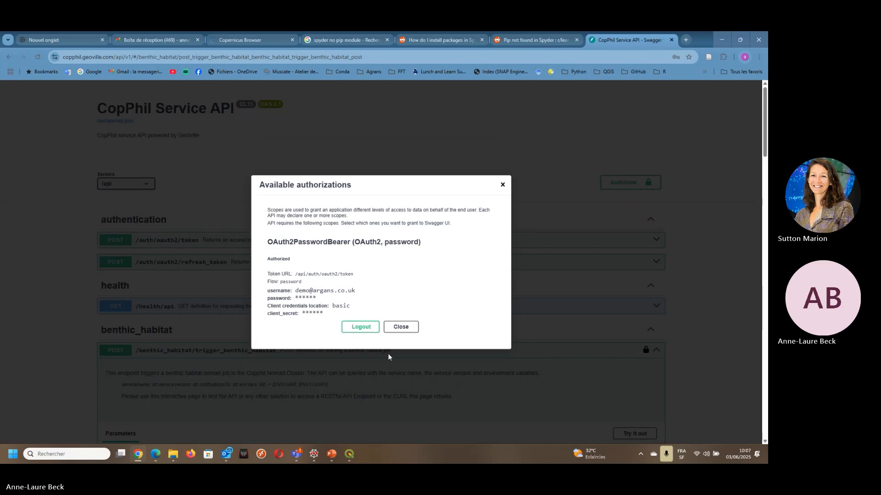
{"action": "left_click", "coordinate": [405, 329]}
- Enable trying out the benthic habitat endpoint and attach Boracay_20m_filtered_2600_improved_Insitu.geojson as the insitu_file
{"action": "scroll", "coordinate": [406, 329], "scroll_direction": "down", "scroll_amount": 7}
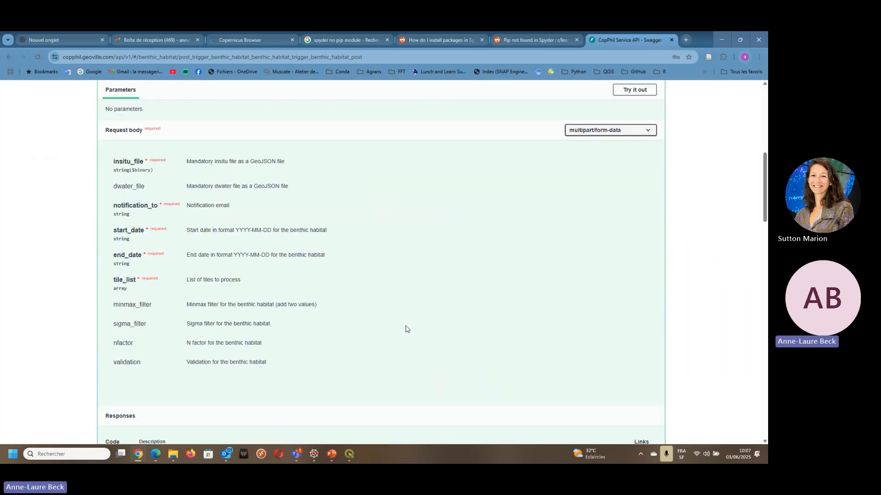
{"action": "scroll", "coordinate": [584, 191], "scroll_direction": "up", "scroll_amount": 1}
{"action": "left_click", "coordinate": [627, 136]}
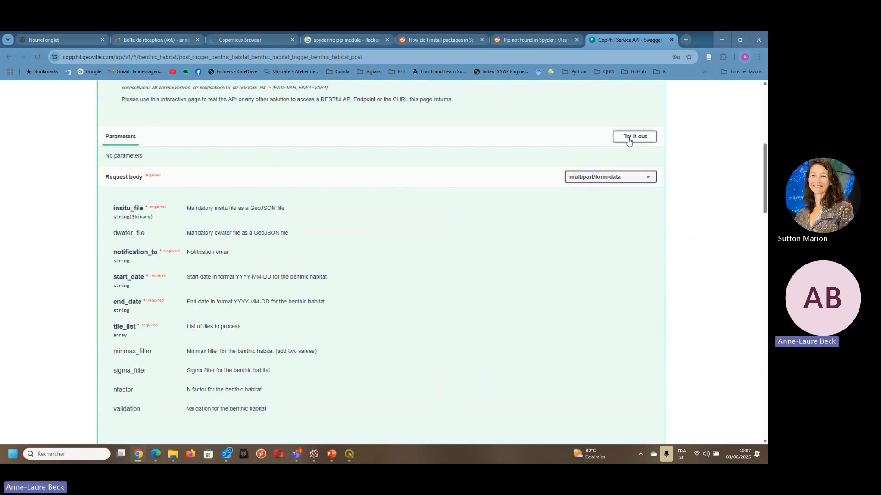
{"action": "left_click", "coordinate": [219, 219]}
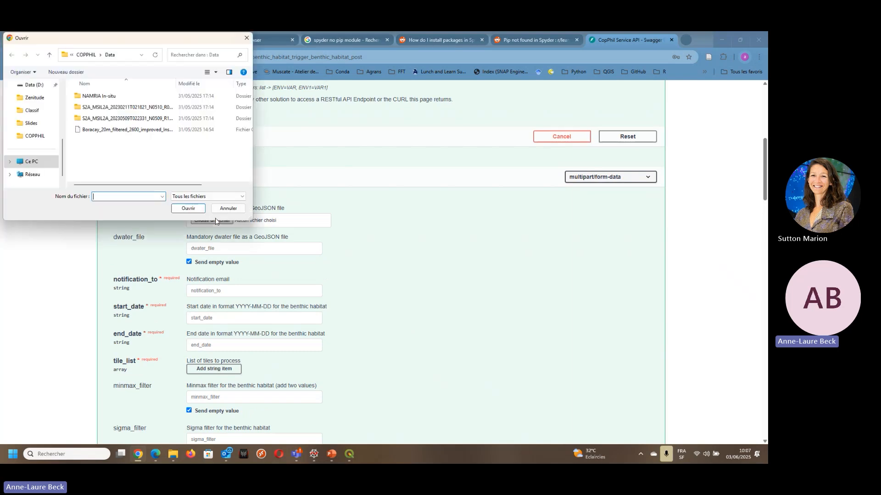
{"action": "left_click", "coordinate": [125, 131]}
{"action": "left_click", "coordinate": [188, 208]}
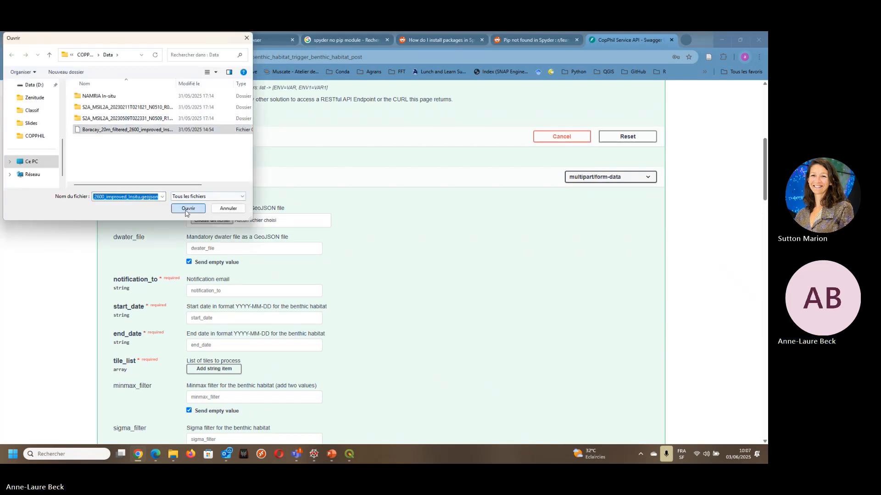
- Enter the notification e-mail address in the notification_to field
{"action": "left_click", "coordinate": [209, 290]}
{"action": "type", "text": "te"}
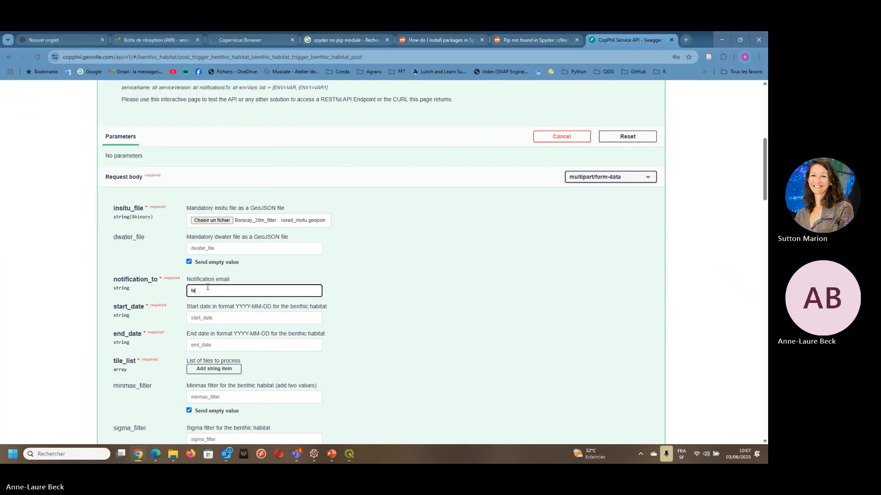
{"action": "type", "text": "st@gmail.com"}
- Set start_date to 2023-09-25 and end_date to 2023-09-27
{"action": "left_click", "coordinate": [213, 317]}
{"action": "type", "text": "202"}
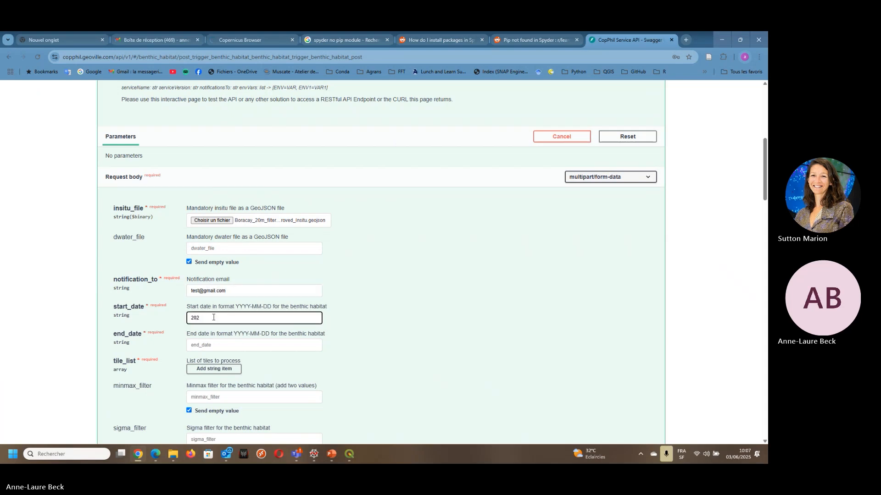
{"action": "type", "text": "3-09-25"}
{"action": "left_click", "coordinate": [223, 344]}
{"action": "type", "text": "20"}
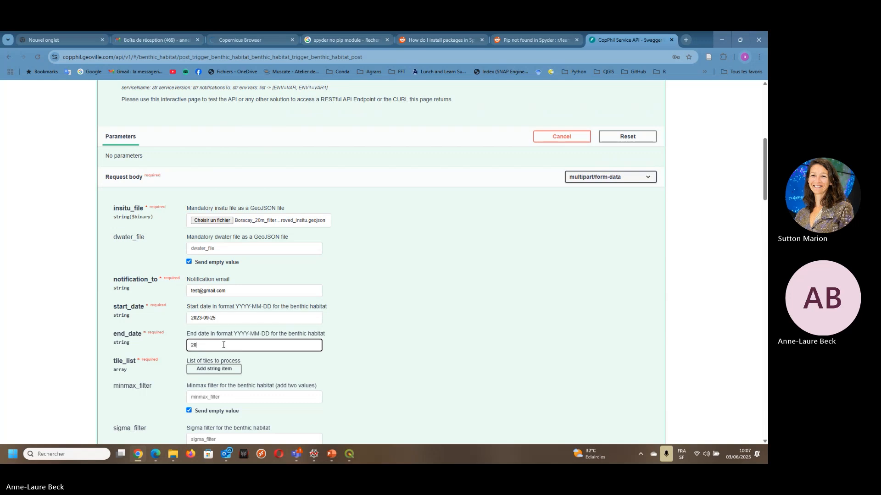
{"action": "type", "text": "23-09-27"}
- Add an item to tile_list and set it to T51PUP
{"action": "left_click", "coordinate": [211, 369]}
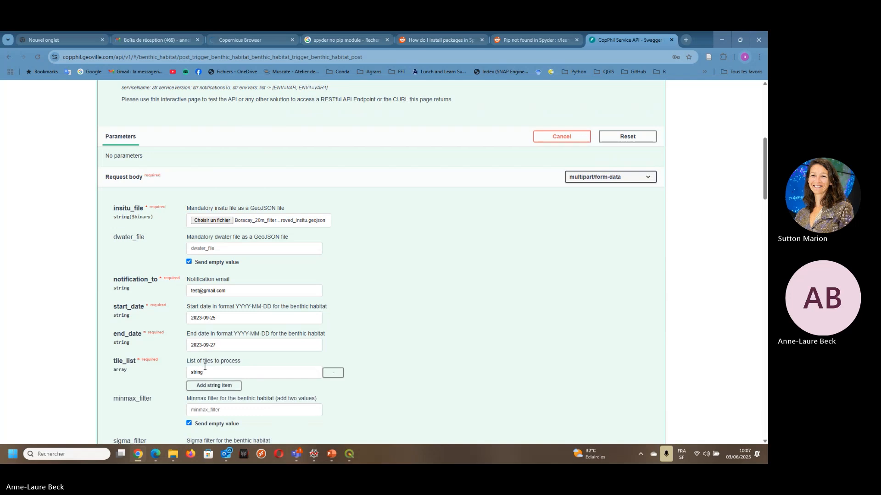
{"action": "left_click_drag", "start_coordinate": [208, 372], "coordinate": [181, 373]}
{"action": "key", "text": "Caps_Lock"}
{"action": "type", "text": "T"}
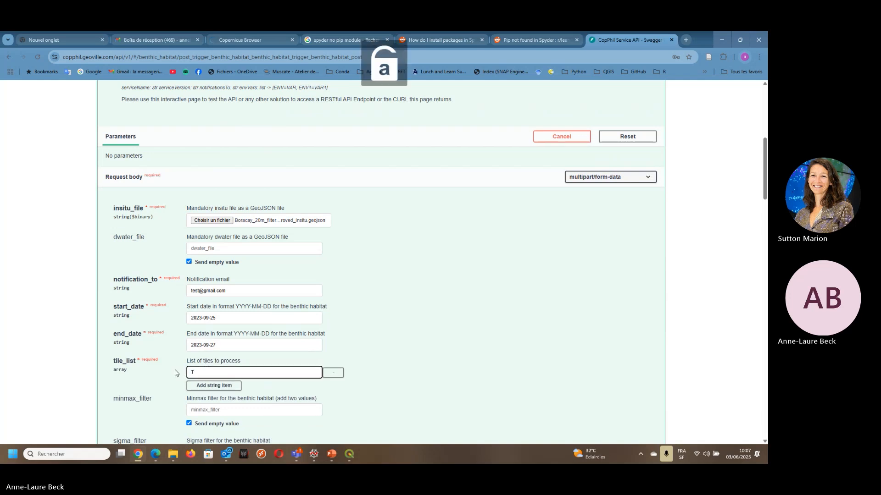
{"action": "type", "text": "51"}
{"action": "key", "text": "Caps_Lock"}
{"action": "type", "text": "PU"}
{"action": "key", "text": "Caps_Lock"}
{"action": "type", "text": "p"}
{"action": "key", "text": "BackSpace"}
{"action": "key", "text": "Caps_Lock"}
{"action": "type", "text": "P"}
{"action": "key", "text": "Caps_Lock"}
- Set minmax_filter to 1,20, sigma_filter to 3 and nfactor to 10000
{"action": "scroll", "coordinate": [197, 321], "scroll_direction": "down", "scroll_amount": 4}
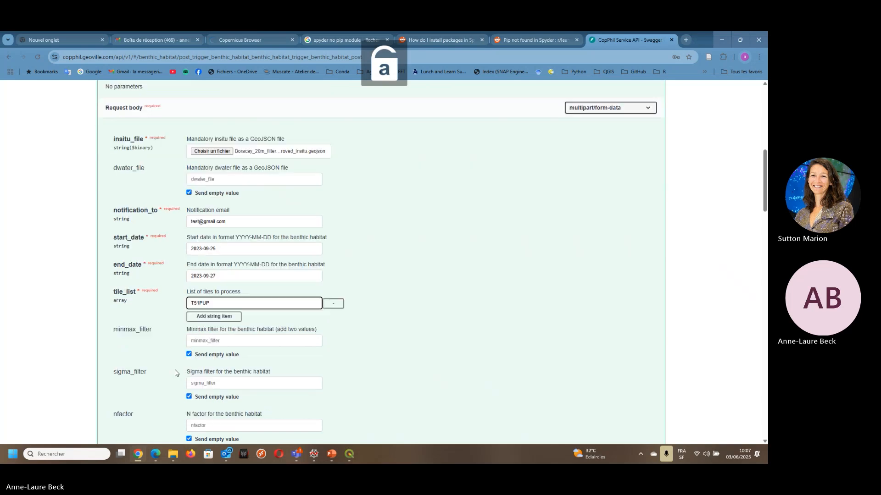
{"action": "left_click", "coordinate": [218, 241]}
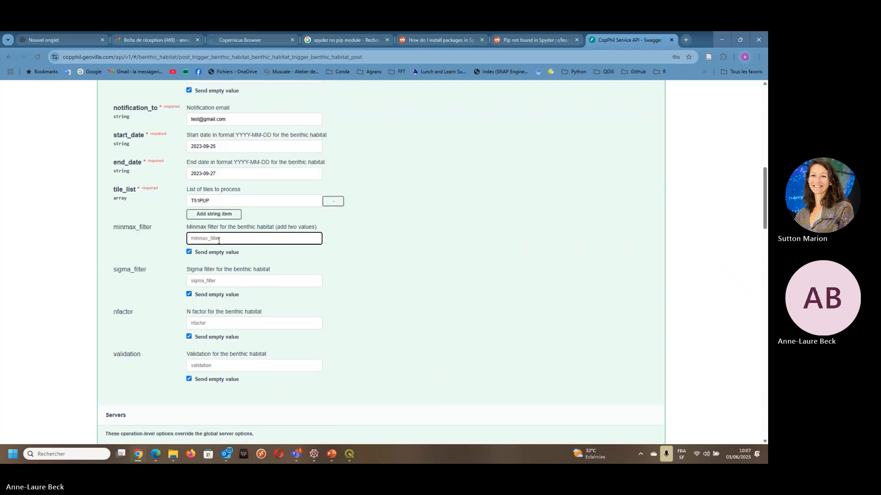
{"action": "type", "text": "1,20"}
{"action": "left_click", "coordinate": [225, 279]}
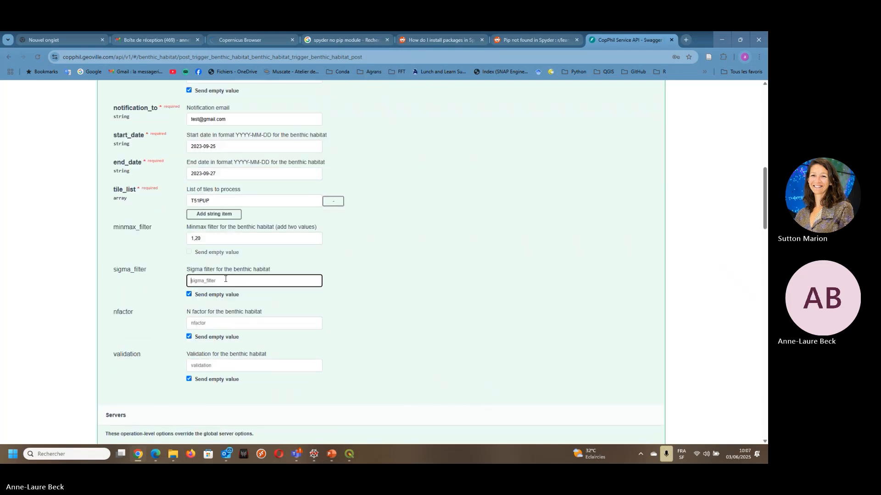
{"action": "type", "text": "3"}
{"action": "left_click", "coordinate": [217, 327]}
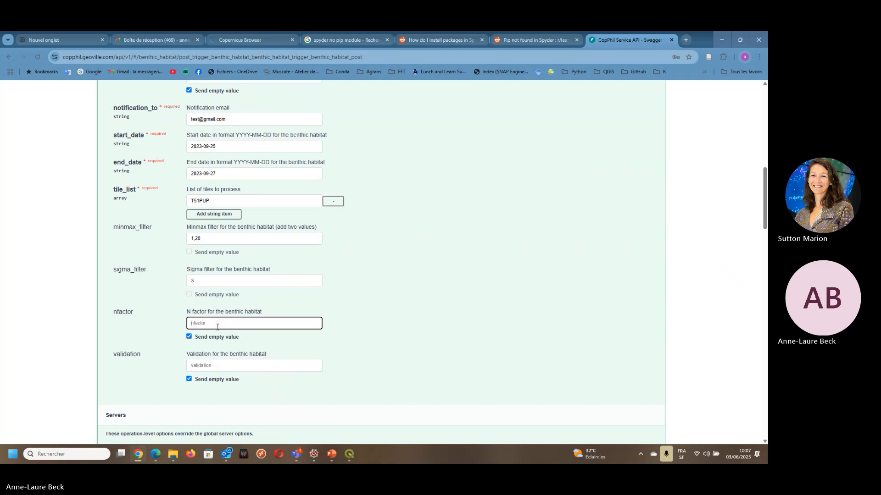
{"action": "type", "text": "10000"}
- Execute the benthic habitat request with validation left empty and review the server response
{"action": "scroll", "coordinate": [216, 331], "scroll_direction": "down", "scroll_amount": 5}
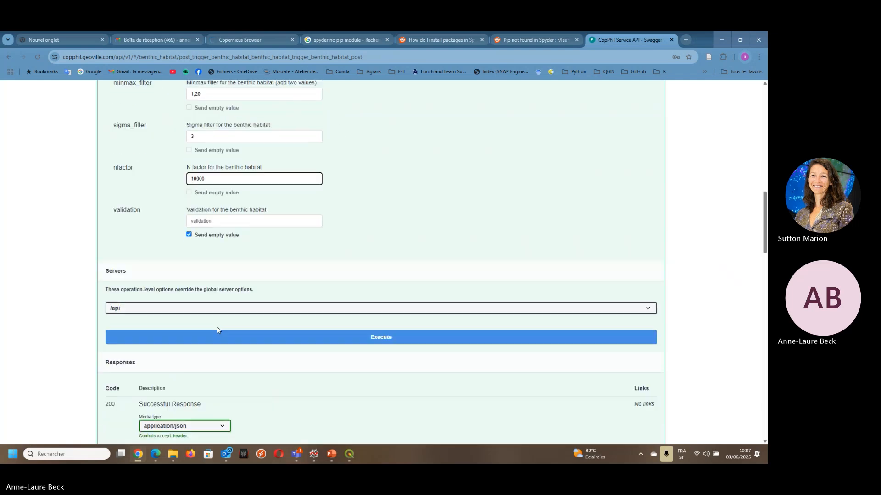
{"action": "left_click", "coordinate": [300, 341]}
{"action": "scroll", "coordinate": [300, 341], "scroll_direction": "down", "scroll_amount": 1}
{"action": "scroll", "coordinate": [300, 341], "scroll_direction": "down", "scroll_amount": 2}
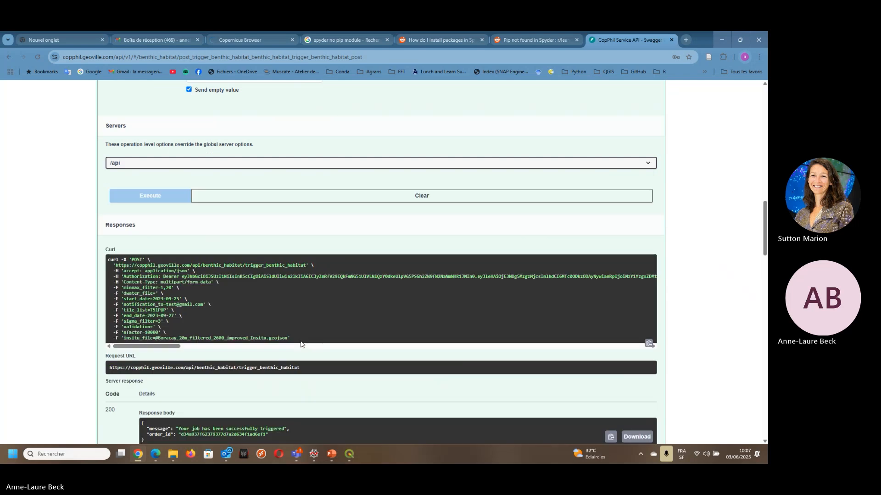
{"action": "scroll", "coordinate": [119, 281], "scroll_direction": "down", "scroll_amount": 3}
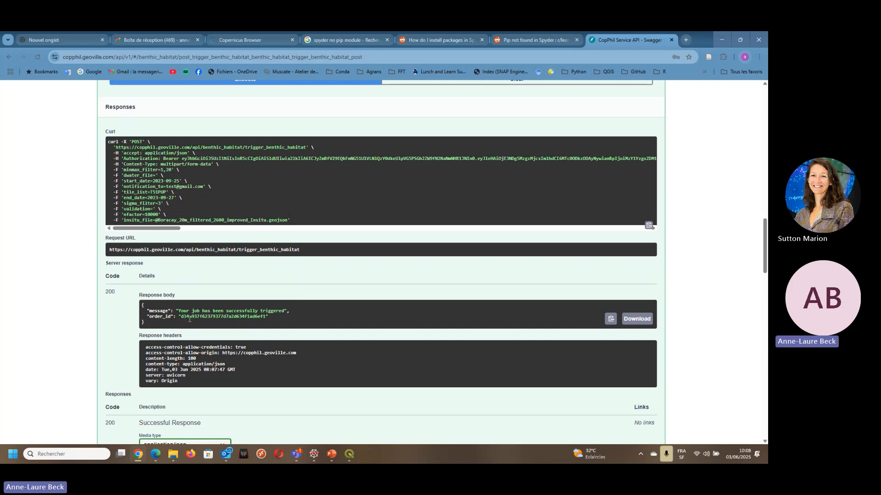
- Switch to File Explorer and browse to the ARGANS/Projet/COPPHIL folder on the Data (D:) drive
{"action": "left_click", "coordinate": [173, 455]}
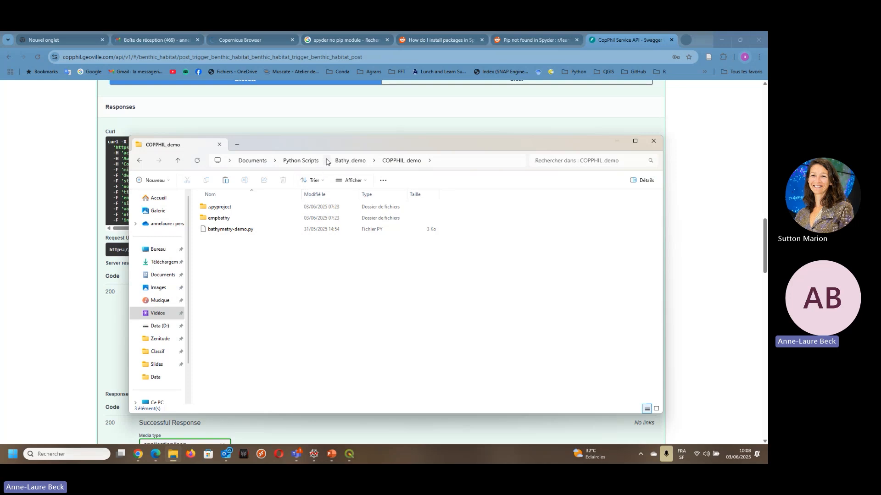
{"action": "left_click", "coordinate": [160, 326]}
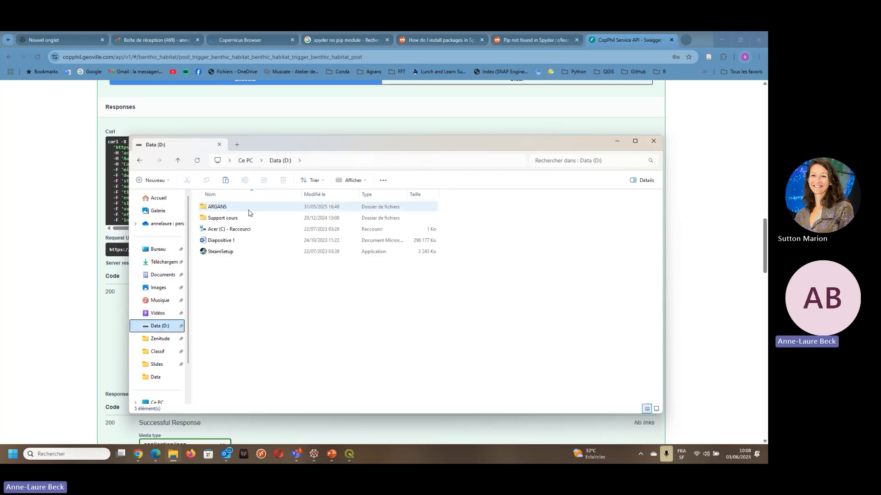
{"action": "double_click", "coordinate": [222, 242]}
{"action": "double_click", "coordinate": [222, 229]}
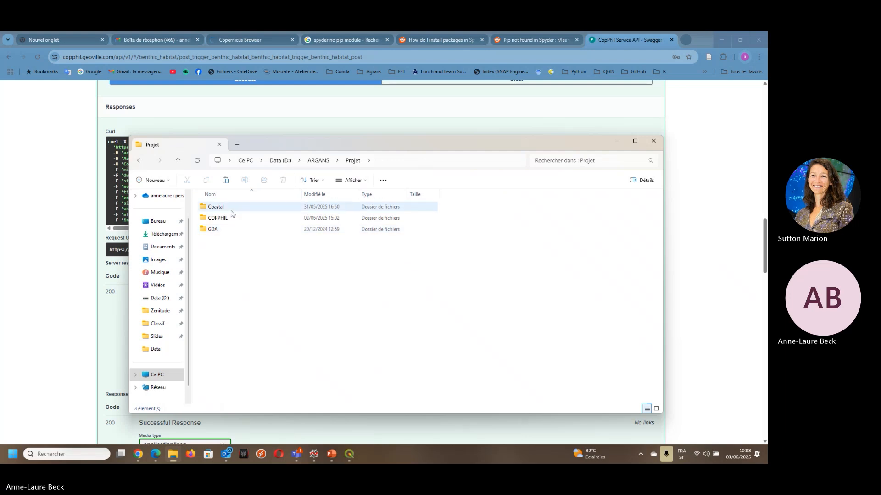
{"action": "left_click", "coordinate": [231, 210]}
{"action": "double_click", "coordinate": [222, 218]}
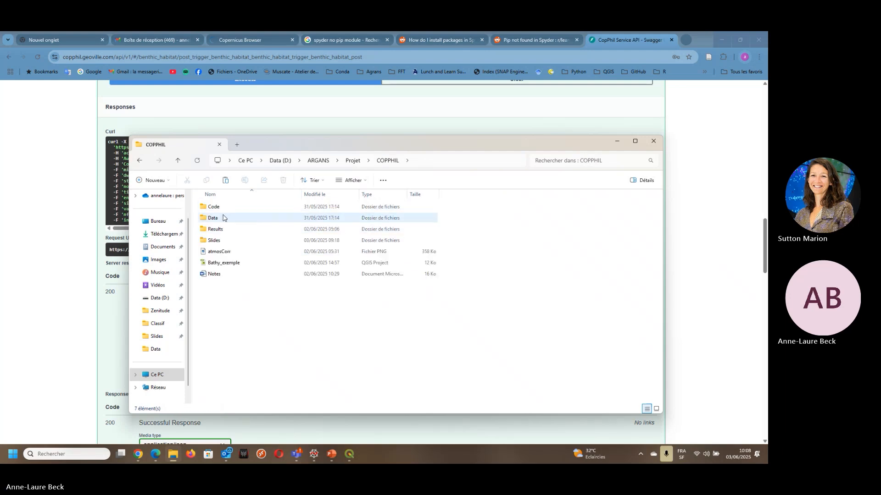
- Check the COPPHIL Data folder, return to its parent and open the S2_T51PUP_20230926T022424 folder inside Results
{"action": "double_click", "coordinate": [222, 218]}
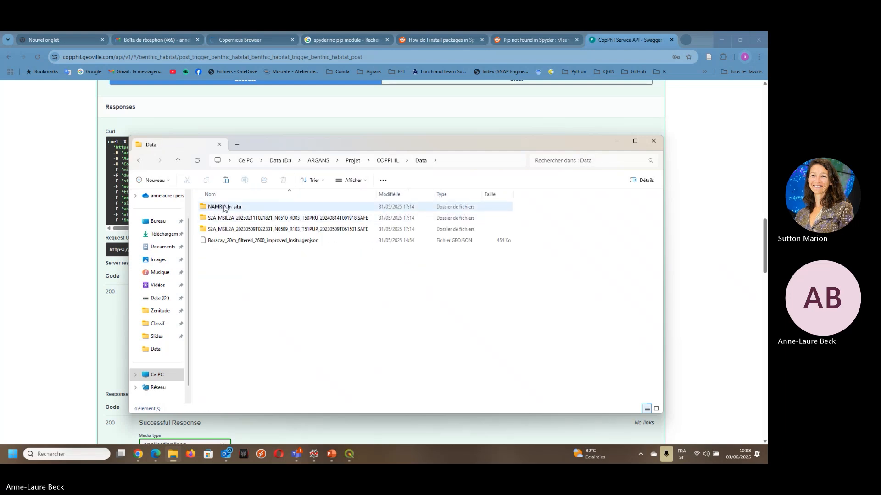
{"action": "left_click", "coordinate": [387, 161]}
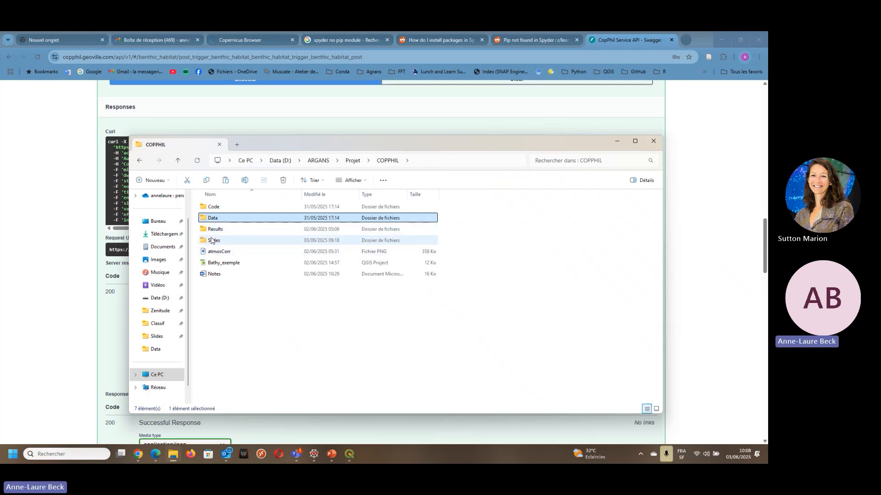
{"action": "left_click", "coordinate": [214, 231]}
{"action": "double_click", "coordinate": [214, 230]}
{"action": "double_click", "coordinate": [231, 219]}
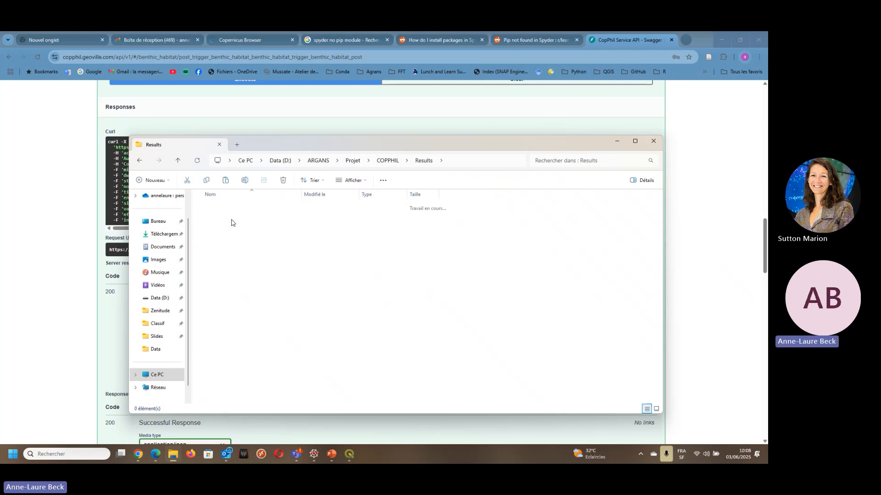
- Examine the BATHY, INSITU.geojson and META.json output files, widening the name column to show their full names
{"action": "left_click", "coordinate": [236, 208]}
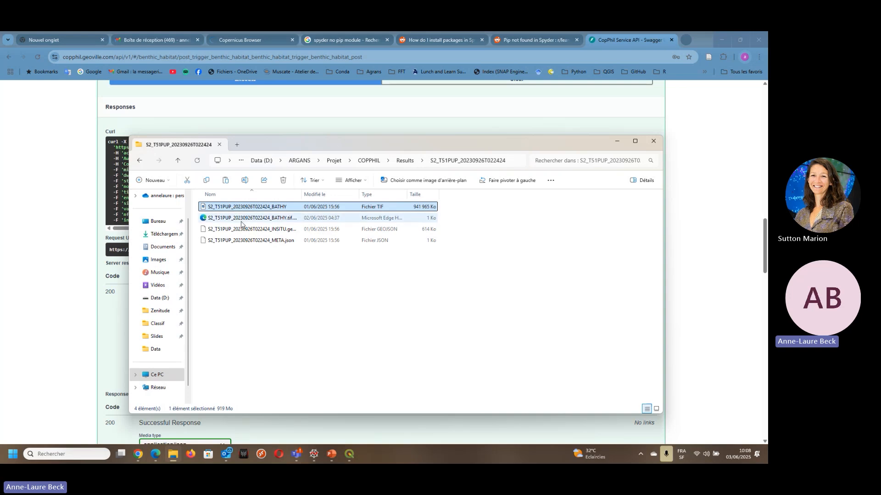
{"action": "left_click_drag", "start_coordinate": [303, 196], "coordinate": [362, 196]}
{"action": "left_click", "coordinate": [270, 232]}
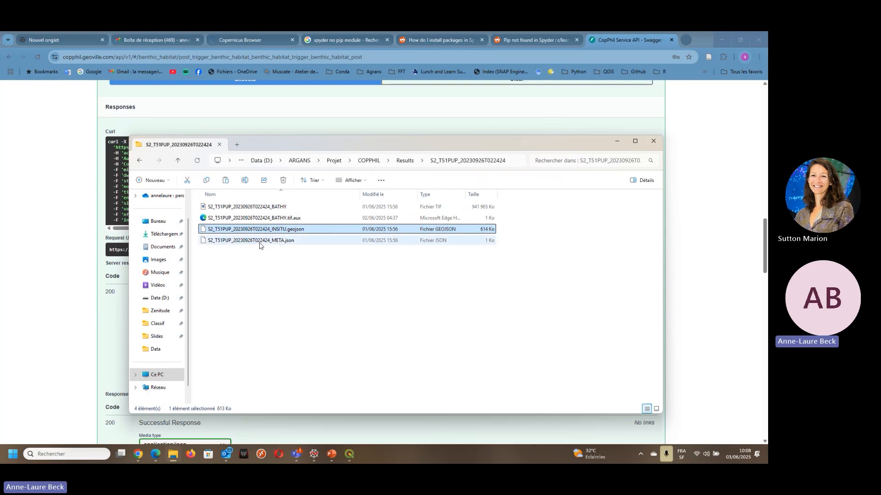
{"action": "left_click", "coordinate": [257, 243]}
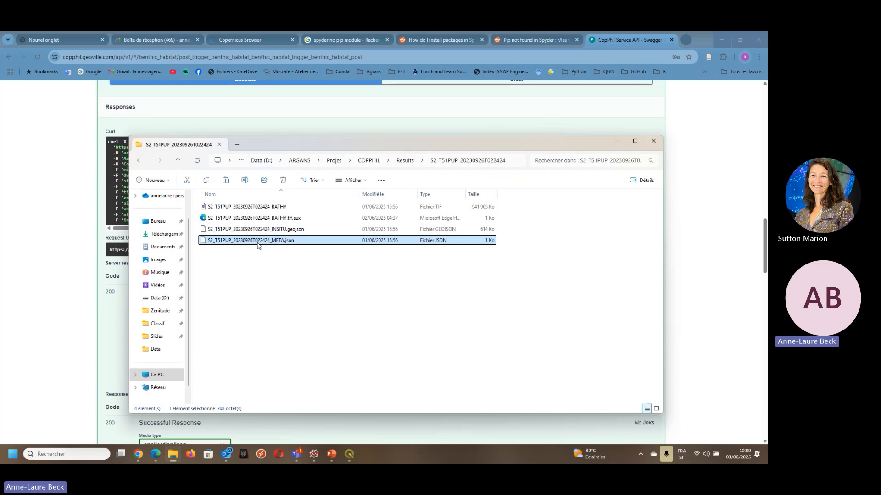
- Switch to the CopPhil-Benthic_Training2.2 presentation in PowerPoint and show slide 17 with the Python Sen2Coral module results
{"action": "left_click", "coordinate": [331, 458]}
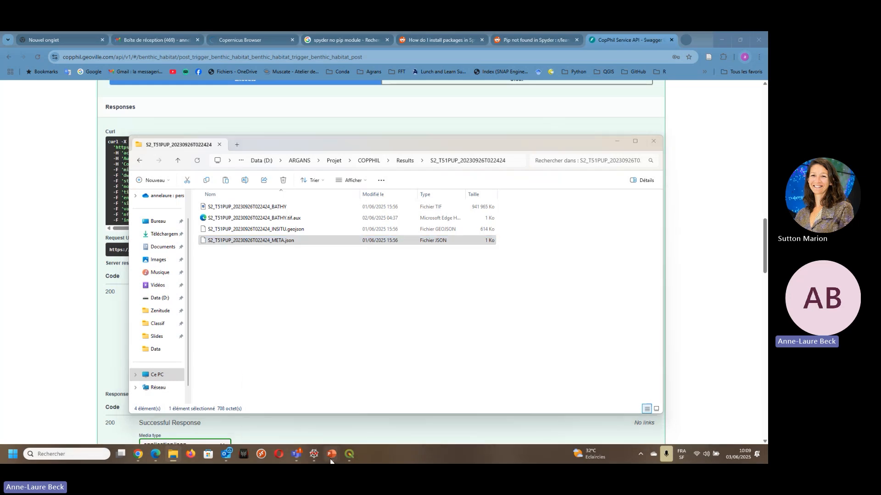
{"action": "left_click", "coordinate": [374, 398]}
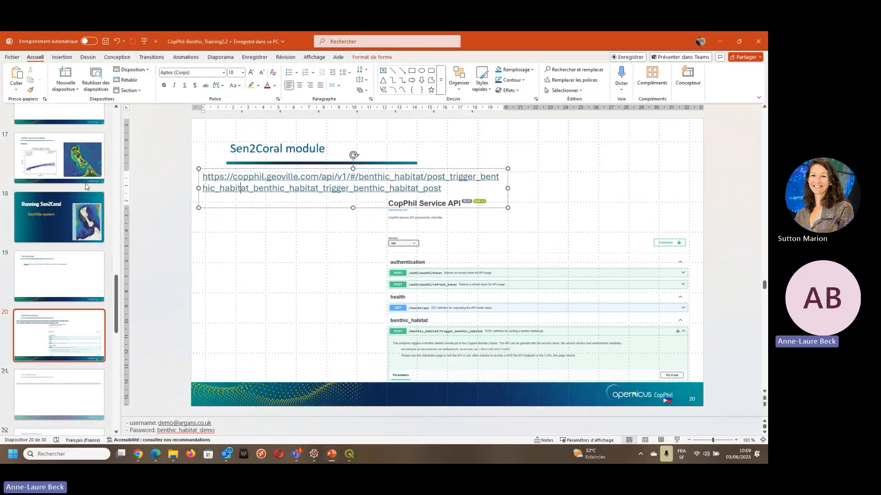
{"action": "left_click", "coordinate": [69, 164]}
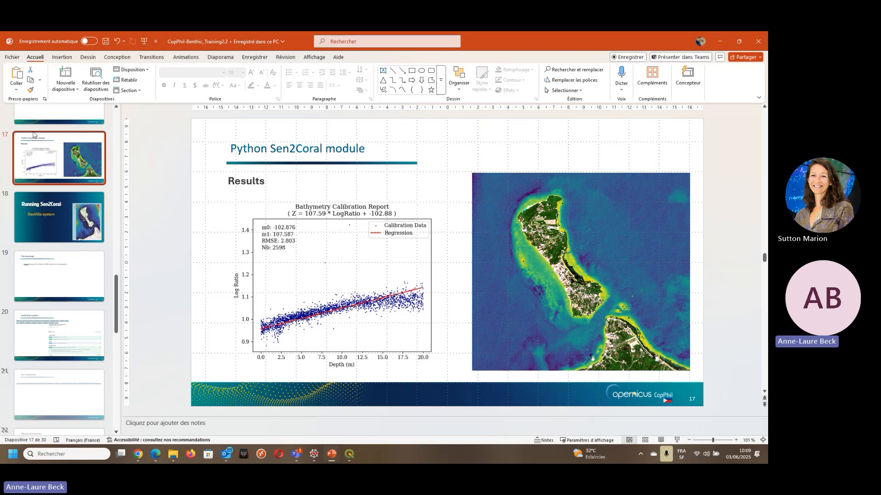
- Switch to the Bathy_exemple project in QGIS and examine the bathymetry raster around Boracay island
{"action": "left_click", "coordinate": [349, 454]}
{"action": "double_click", "coordinate": [183, 146]}
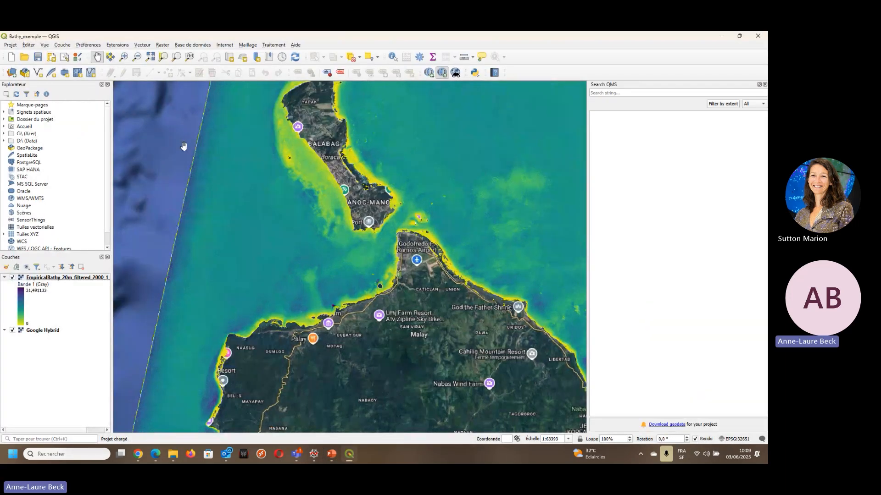
{"action": "scroll", "coordinate": [300, 183], "scroll_direction": "down", "scroll_amount": 1}
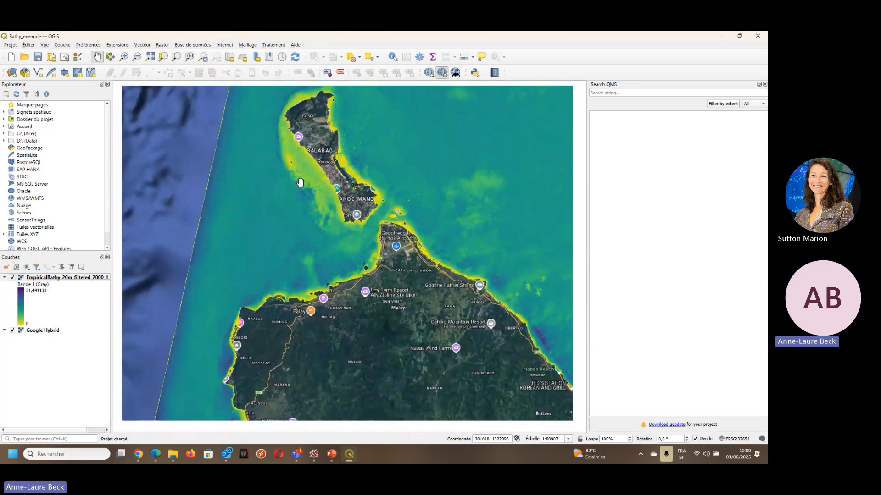
{"action": "left_click_drag", "start_coordinate": [394, 157], "coordinate": [301, 179]}
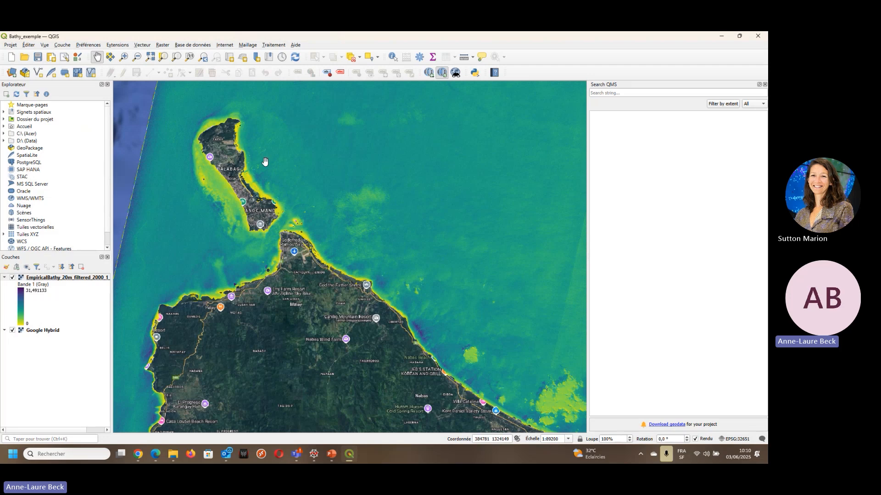
{"action": "scroll", "coordinate": [229, 190], "scroll_direction": "up", "scroll_amount": 1}
{"action": "scroll", "coordinate": [230, 190], "scroll_direction": "up", "scroll_amount": 5}
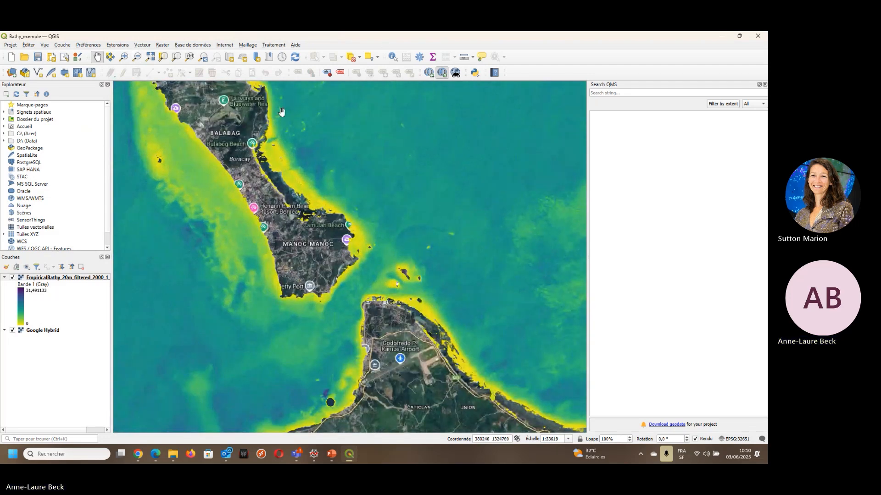
{"action": "left_click_drag", "start_coordinate": [229, 164], "coordinate": [281, 229]}
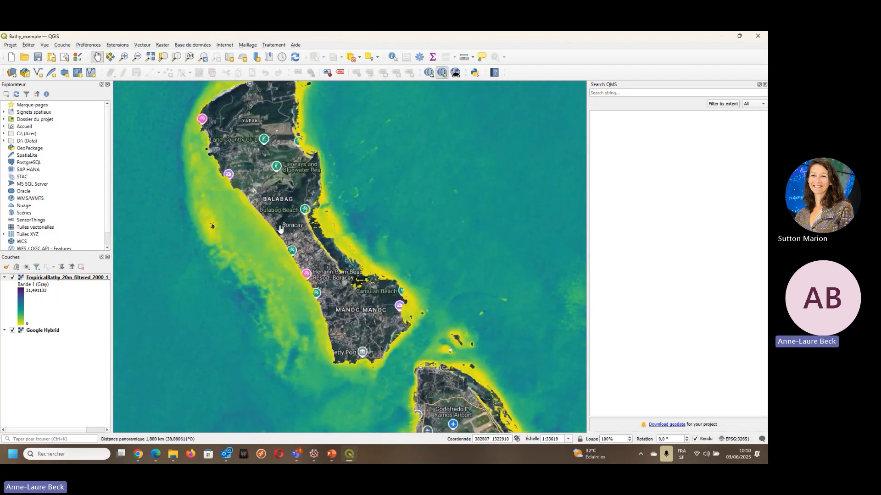
- Enable the Raster toolbar and stretch the EmpiricalBathy layer's colour range to the current map extent
{"action": "left_click", "coordinate": [45, 45]}
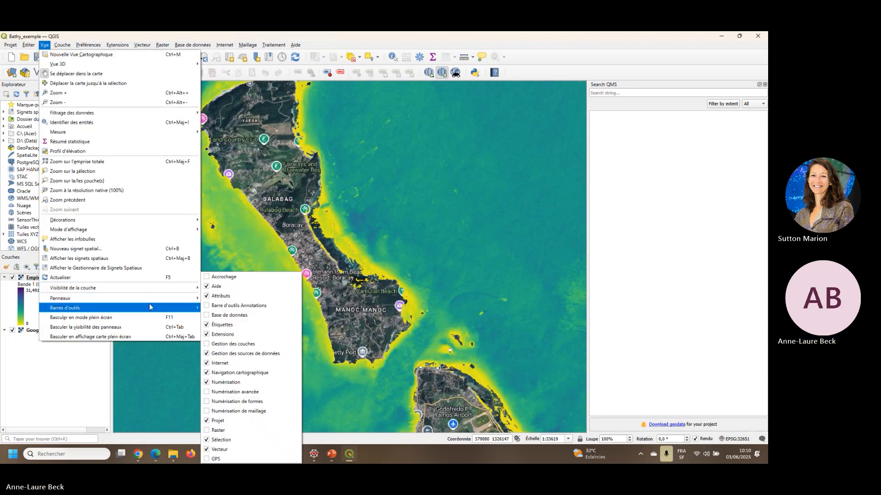
{"action": "mouse_move", "coordinate": [154, 310]}
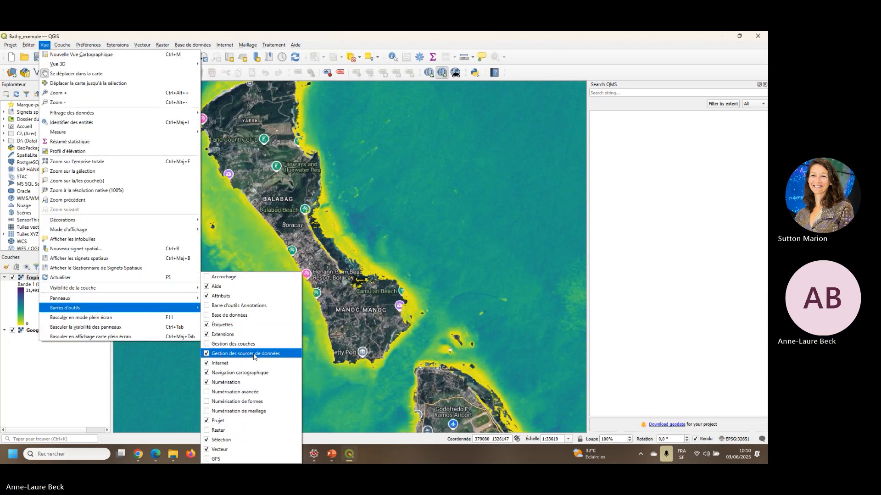
{"action": "left_click", "coordinate": [215, 431]}
{"action": "left_click", "coordinate": [11, 89]}
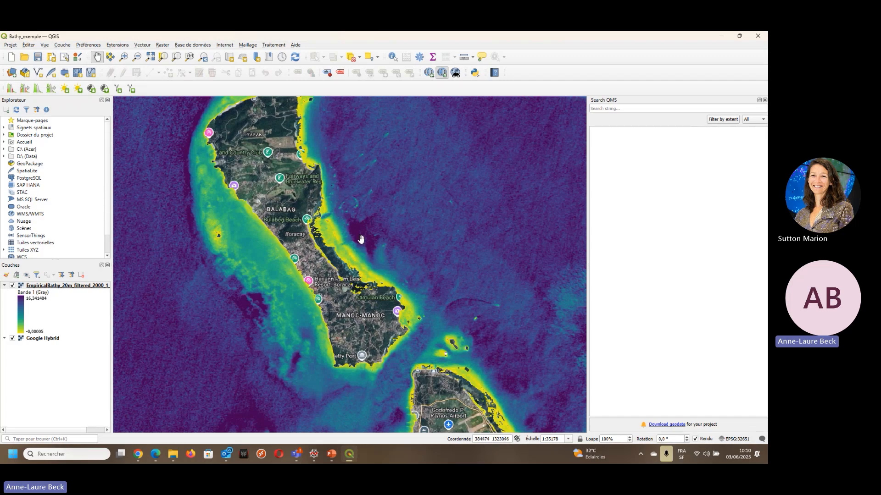
- Examine the bathymetry raster's full coverage and identify its value at a point just off Boracay's east coast
{"action": "scroll", "coordinate": [388, 246], "scroll_direction": "down", "scroll_amount": 2}
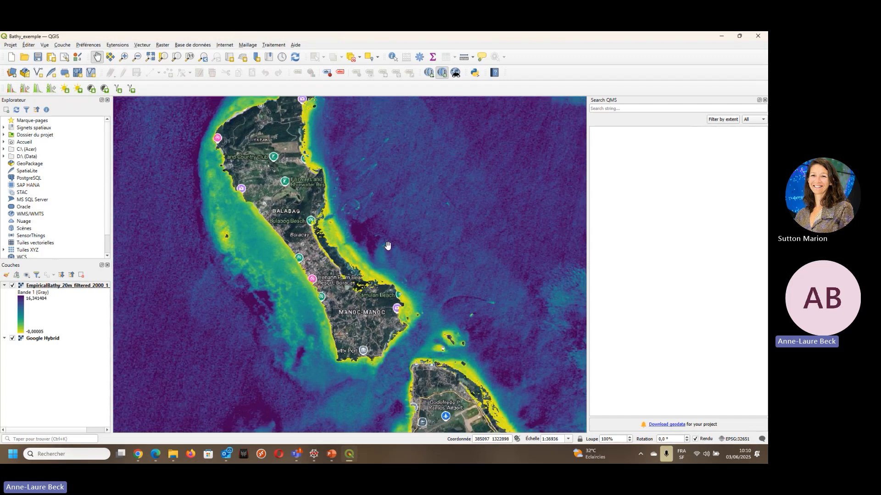
{"action": "scroll", "coordinate": [388, 246], "scroll_direction": "down", "scroll_amount": 5}
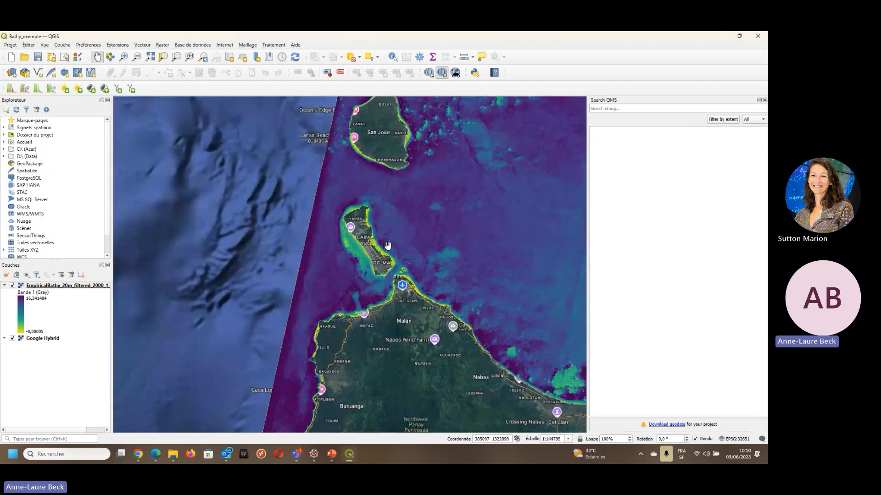
{"action": "scroll", "coordinate": [387, 246], "scroll_direction": "down", "scroll_amount": 3}
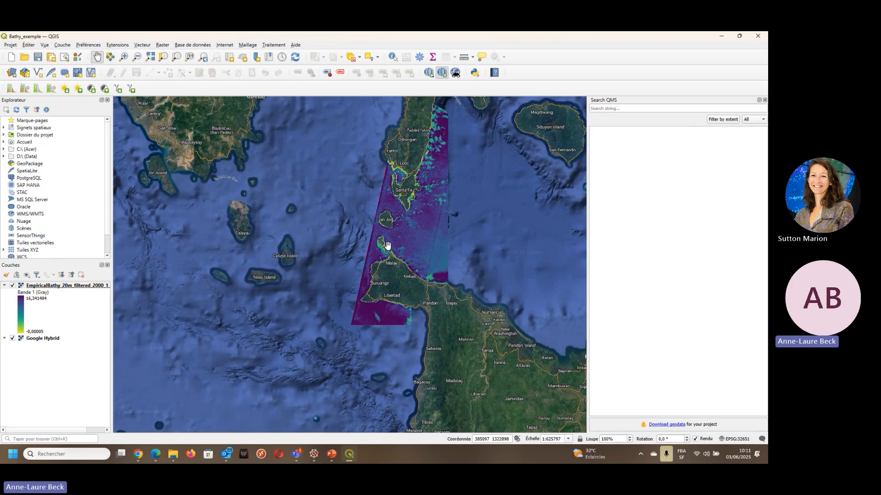
{"action": "scroll", "coordinate": [386, 245], "scroll_direction": "up", "scroll_amount": 4}
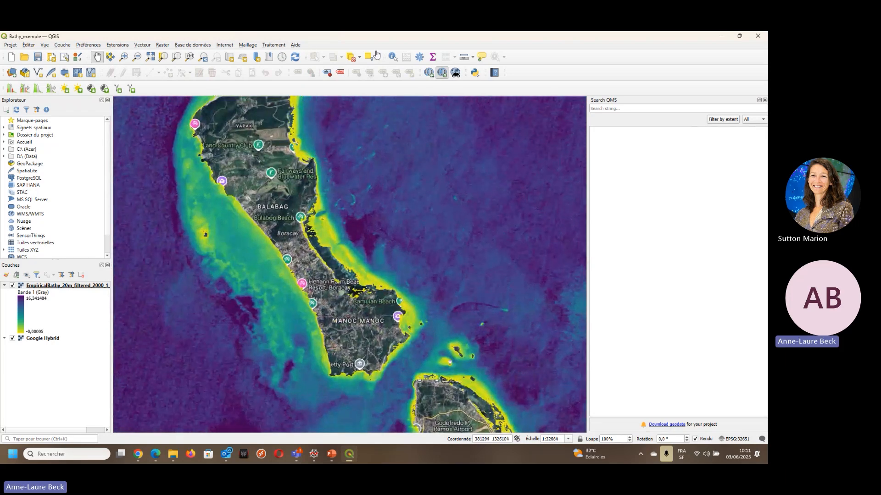
{"action": "left_click", "coordinate": [393, 57]}
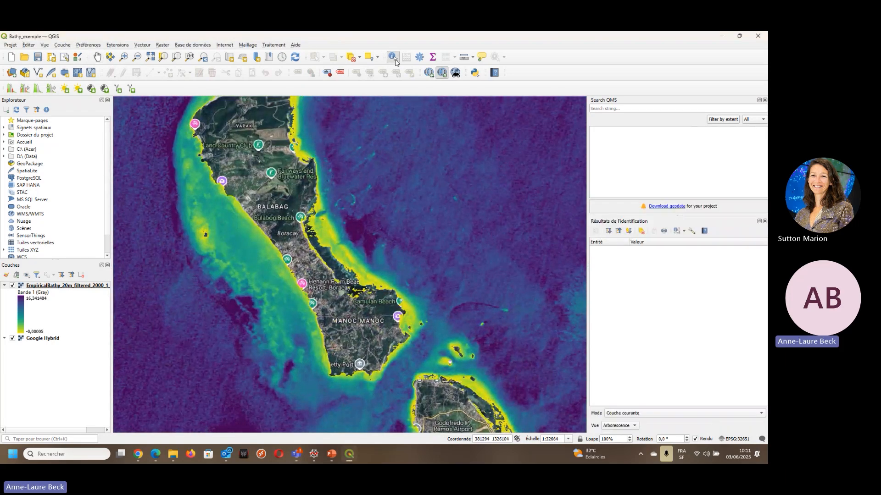
{"action": "left_click", "coordinate": [335, 228]}
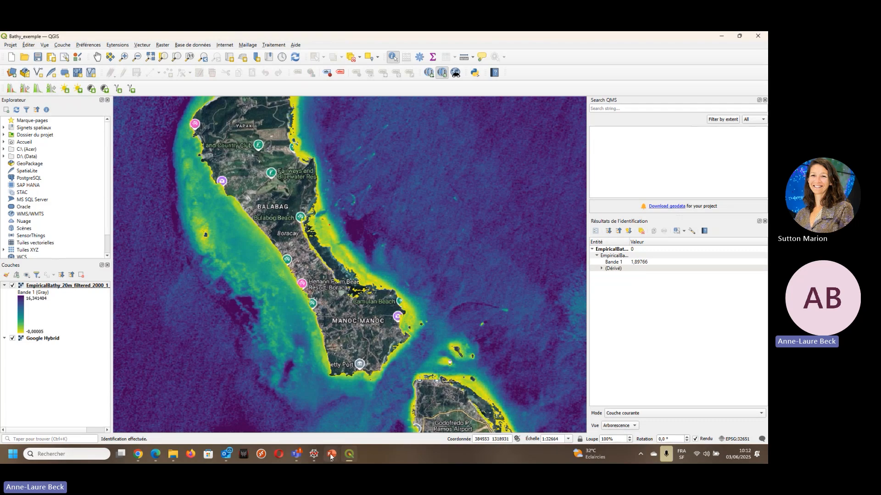
- Switch back to the PowerPoint presentation and show slide 24, Sen2Coral data preparation, followed by slide 25, Data preparation
{"action": "mouse_move", "coordinate": [331, 456]}
{"action": "left_click", "coordinate": [351, 393]}
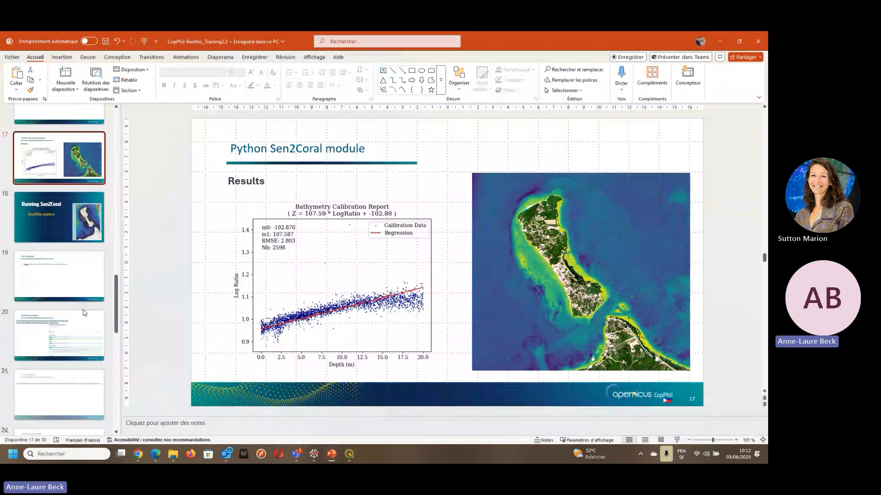
{"action": "scroll", "coordinate": [83, 313], "scroll_direction": "down", "scroll_amount": 5}
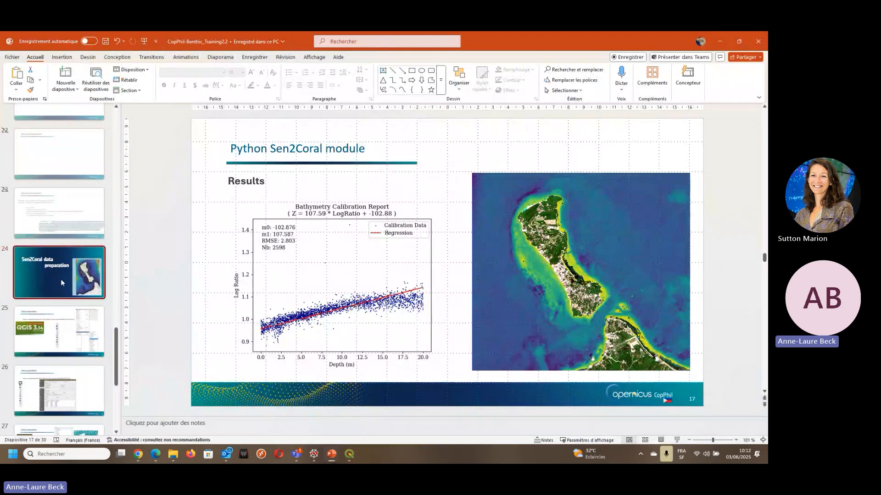
{"action": "left_click", "coordinate": [61, 280]}
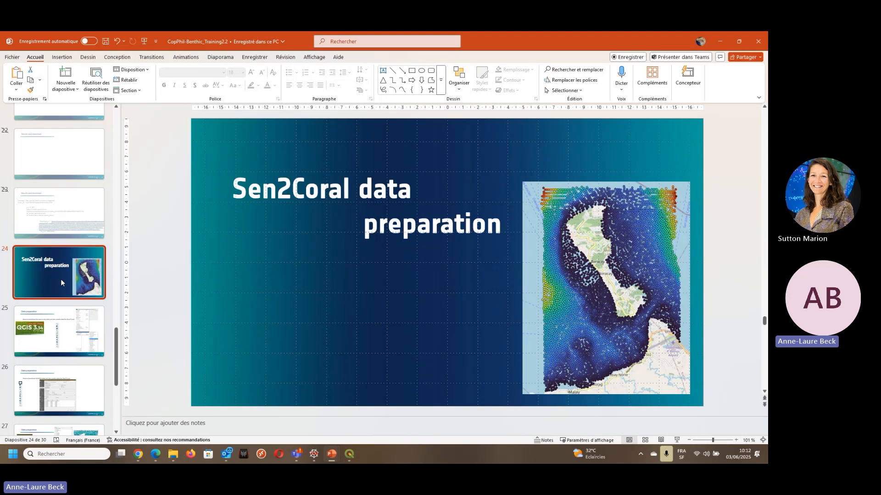
{"action": "right_click", "coordinate": [45, 335]}
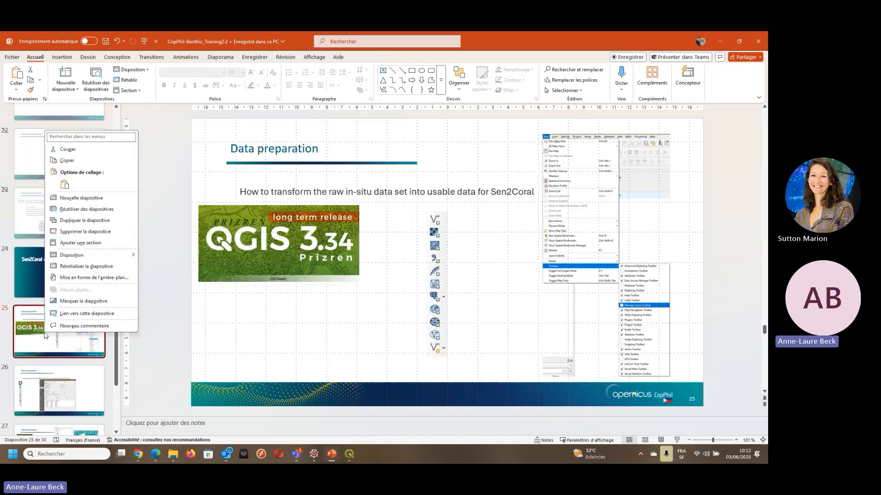